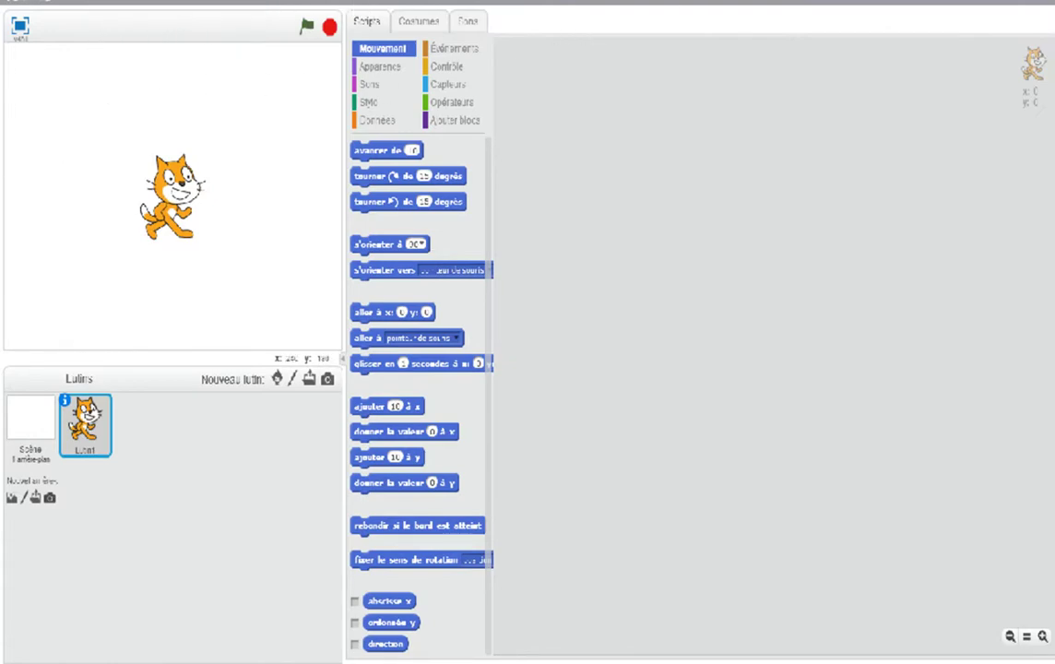
- Delete the default cat sprite from the project
{"action": "left_click", "coordinate": [372, 2]}
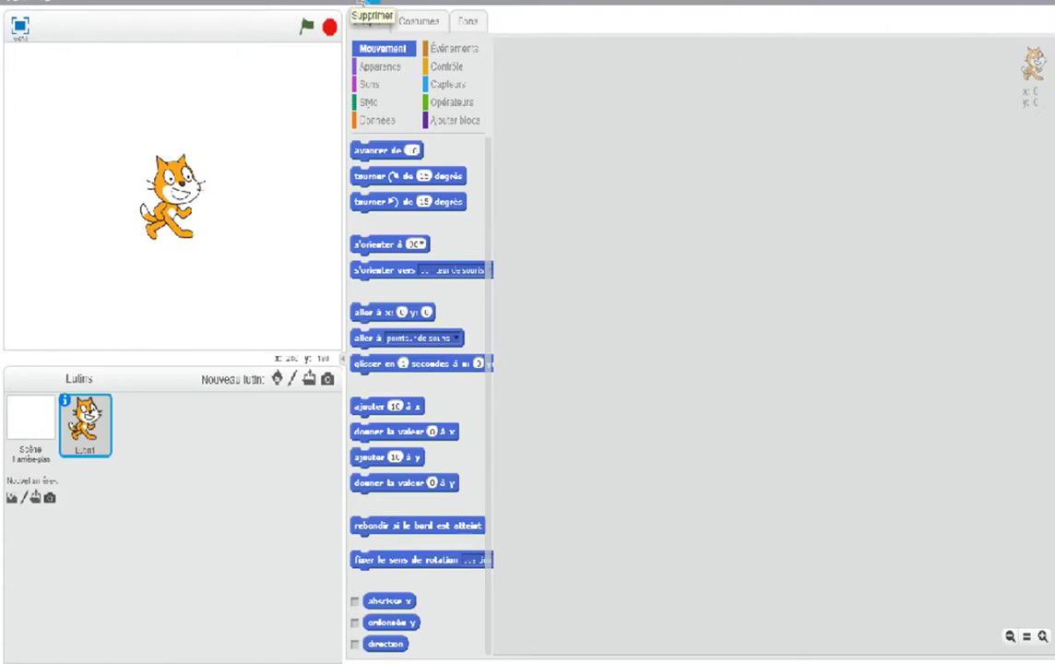
{"action": "left_click", "coordinate": [88, 424]}
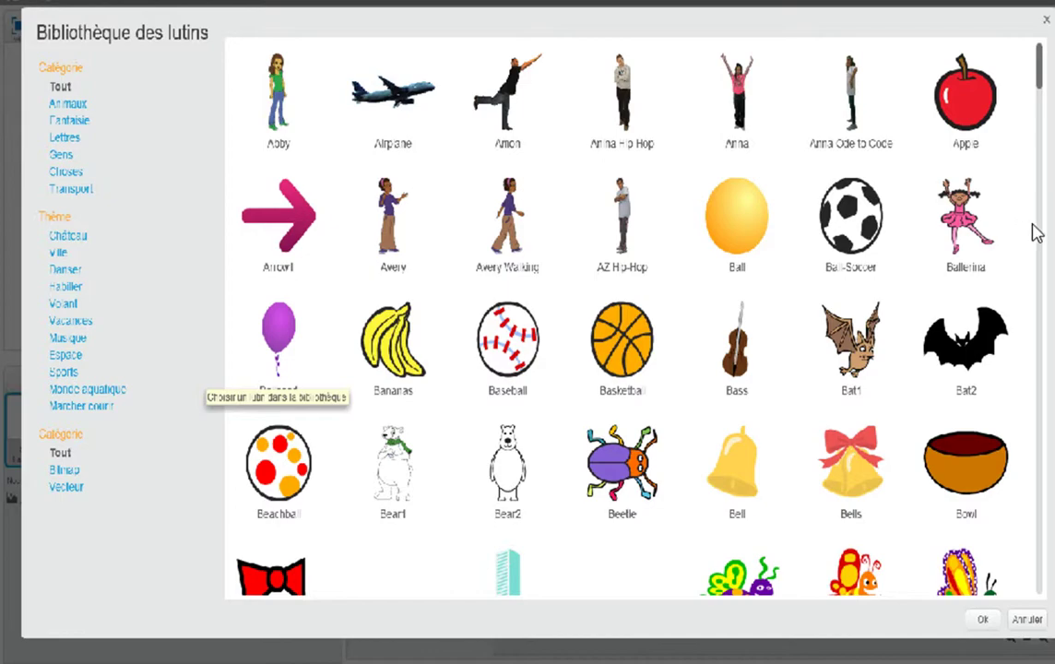
- Browse the complete sprite library for a suitable container object
{"action": "scroll", "coordinate": [1036, 233], "scroll_direction": "down", "scroll_amount": 3}
{"action": "scroll", "coordinate": [630, 318], "scroll_direction": "down", "scroll_amount": 1}
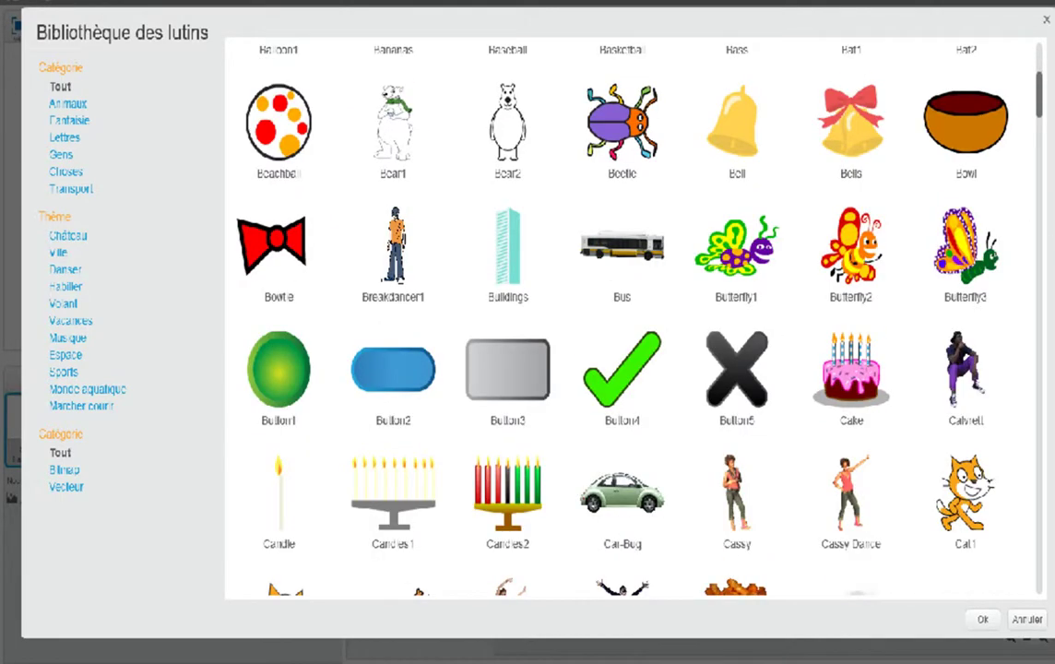
{"action": "scroll", "coordinate": [631, 318], "scroll_direction": "down", "scroll_amount": 3}
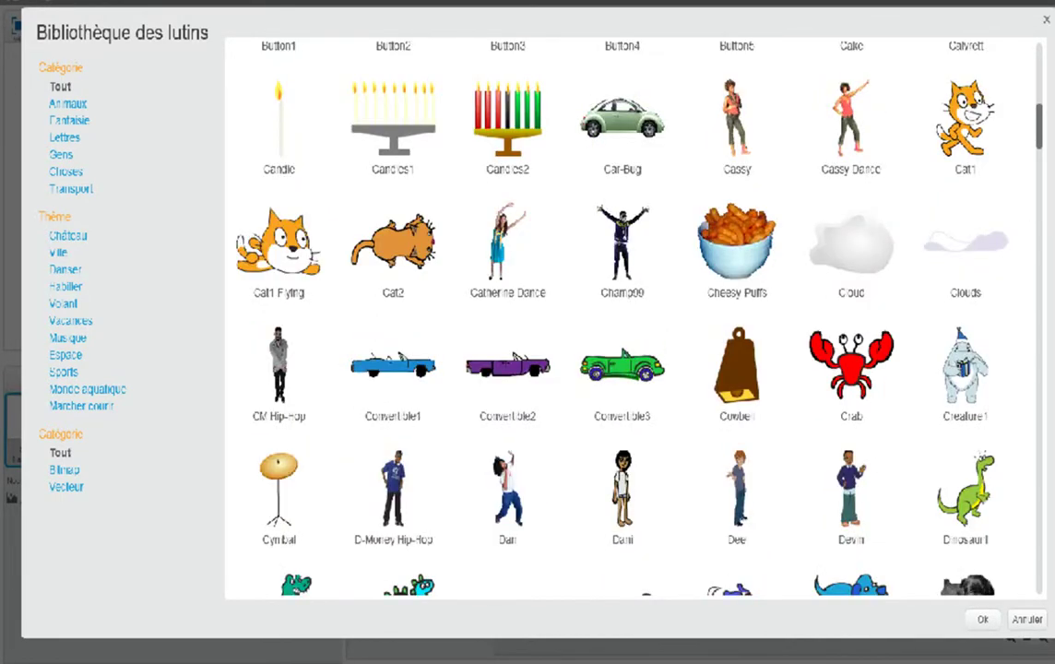
{"action": "scroll", "coordinate": [630, 318], "scroll_direction": "down", "scroll_amount": 8}
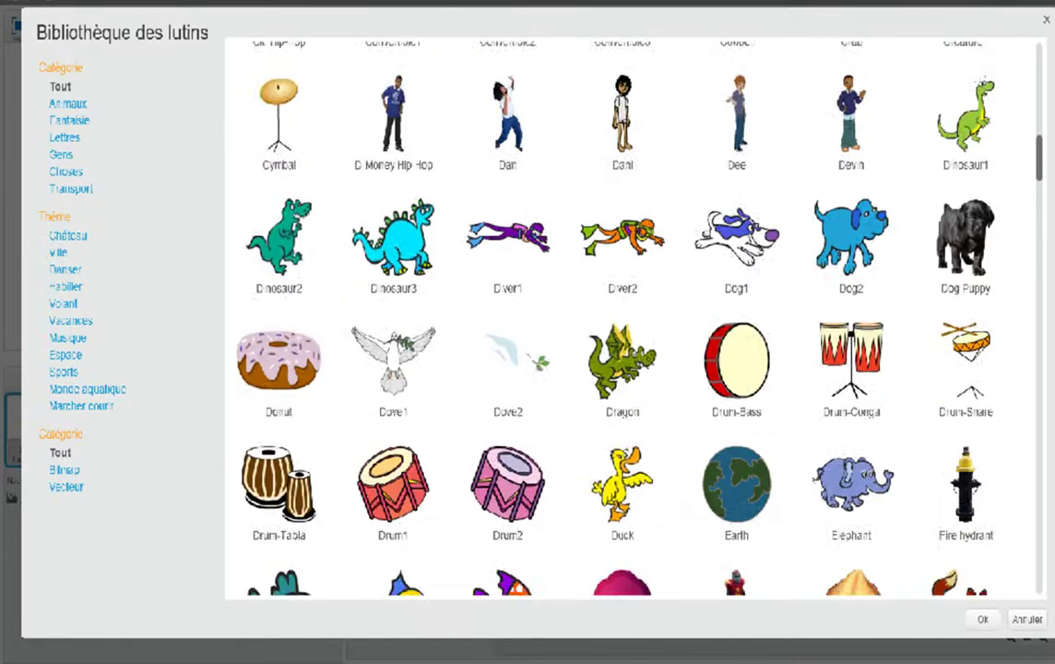
{"action": "scroll", "coordinate": [631, 319], "scroll_direction": "down", "scroll_amount": 13}
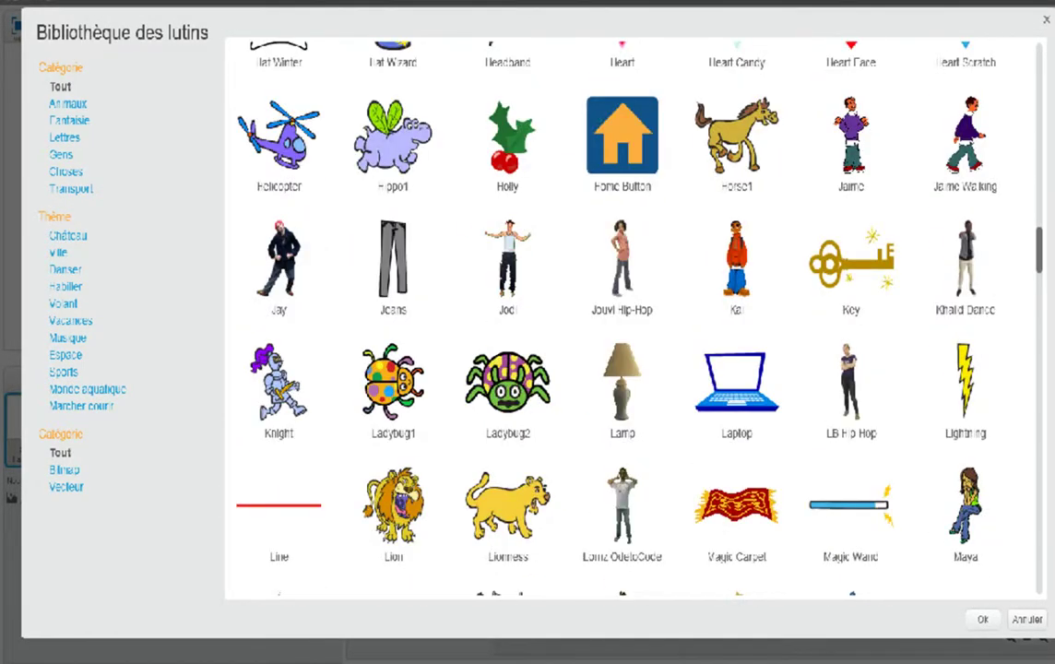
{"action": "scroll", "coordinate": [630, 318], "scroll_direction": "down", "scroll_amount": 10}
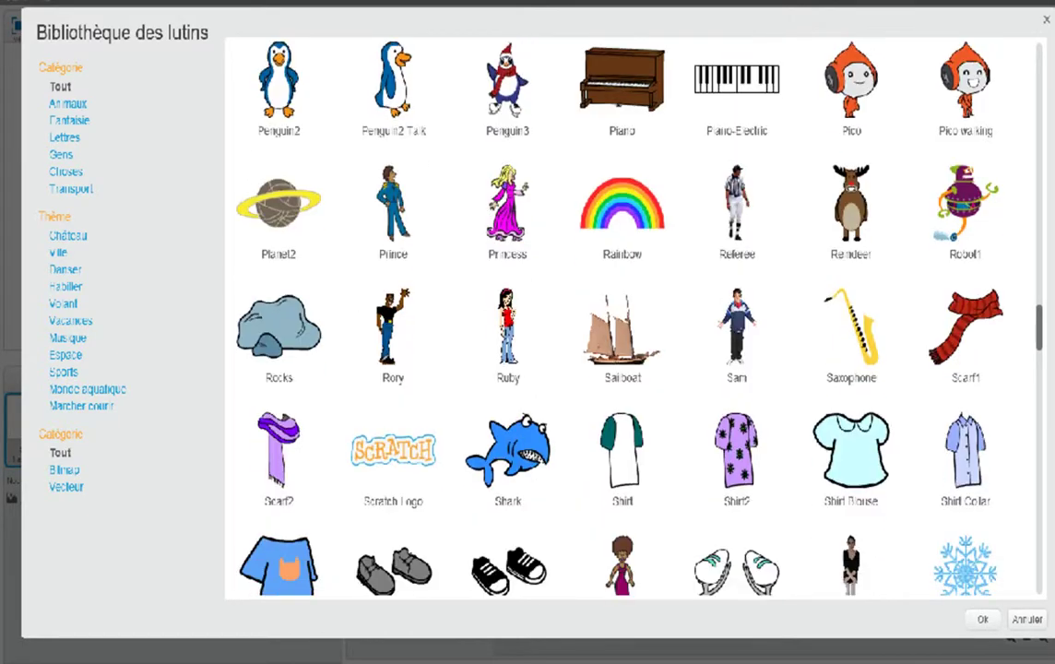
{"action": "scroll", "coordinate": [631, 318], "scroll_direction": "down", "scroll_amount": 13}
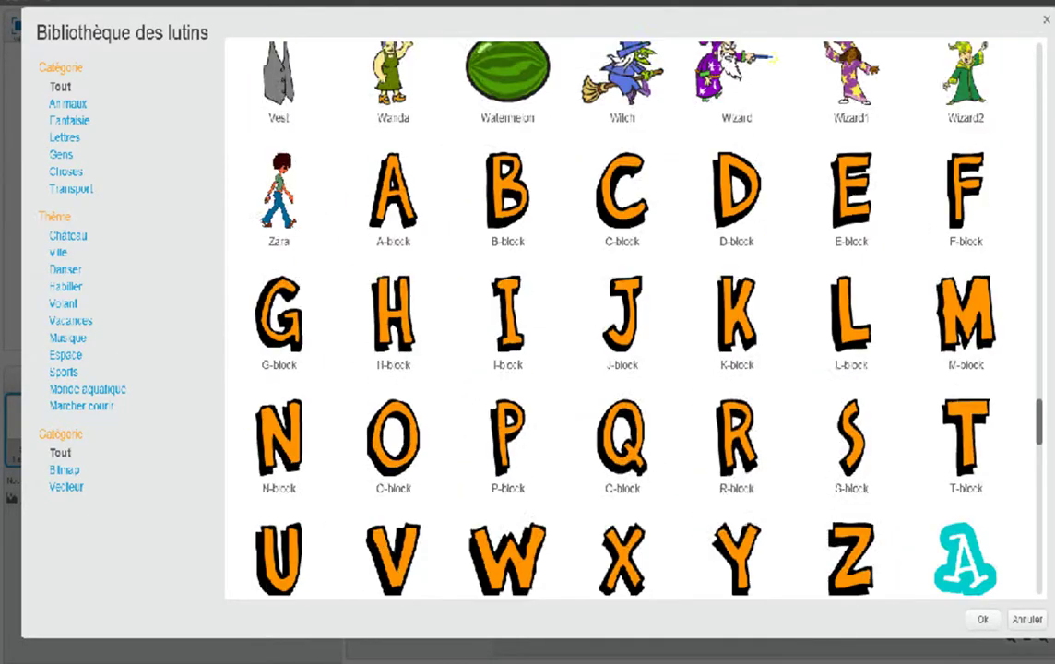
{"action": "scroll", "coordinate": [989, 288], "scroll_direction": "up", "scroll_amount": 5}
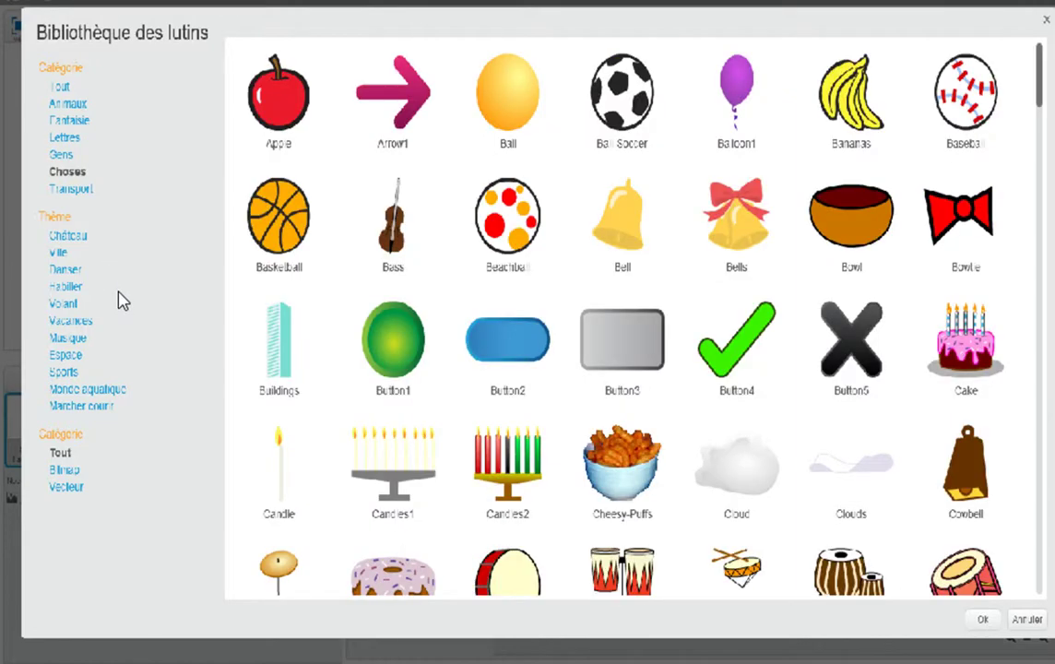
- Add the Bowl sprite from the library's Choses category
{"action": "scroll", "coordinate": [793, 304], "scroll_direction": "down", "scroll_amount": 2}
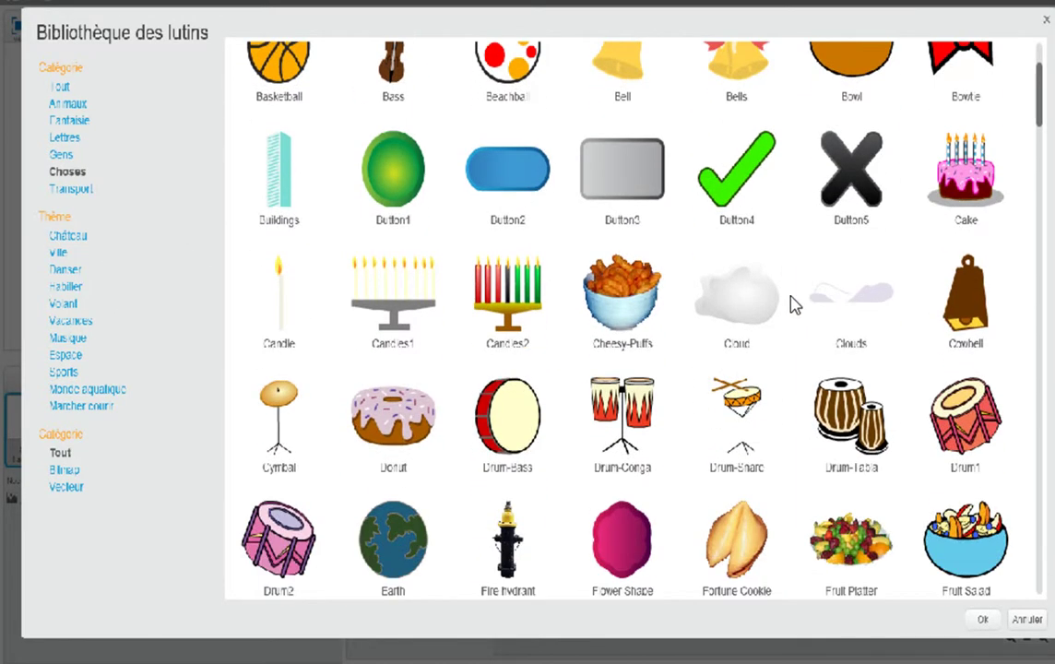
{"action": "scroll", "coordinate": [793, 305], "scroll_direction": "down", "scroll_amount": 9}
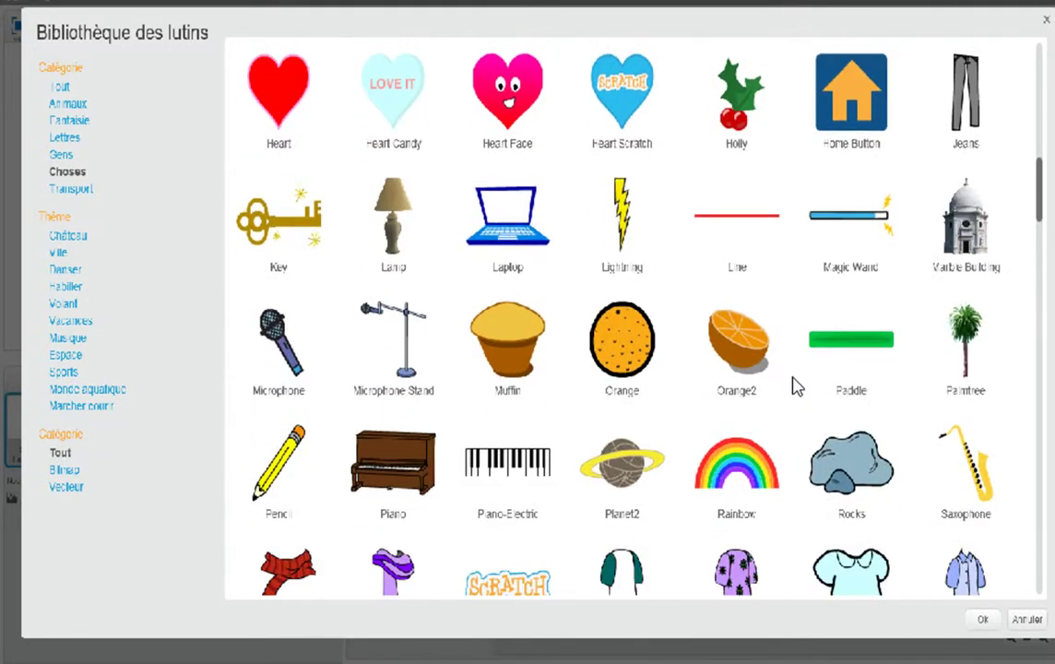
{"action": "scroll", "coordinate": [796, 386], "scroll_direction": "down", "scroll_amount": 7}
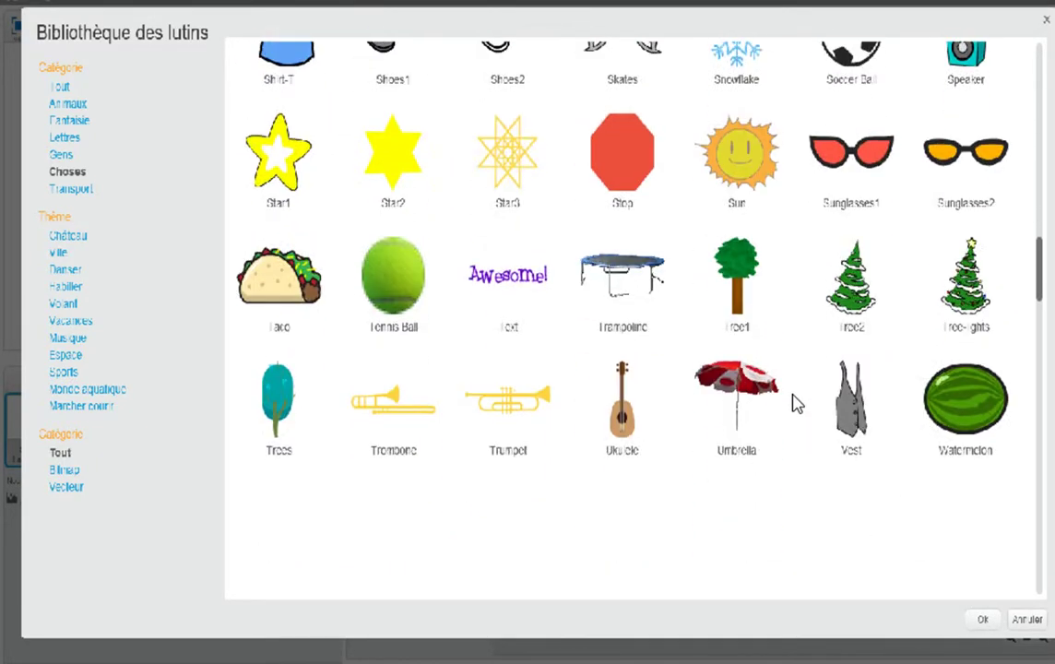
{"action": "scroll", "coordinate": [796, 403], "scroll_direction": "down", "scroll_amount": 3}
{"action": "scroll", "coordinate": [796, 403], "scroll_direction": "up", "scroll_amount": 5}
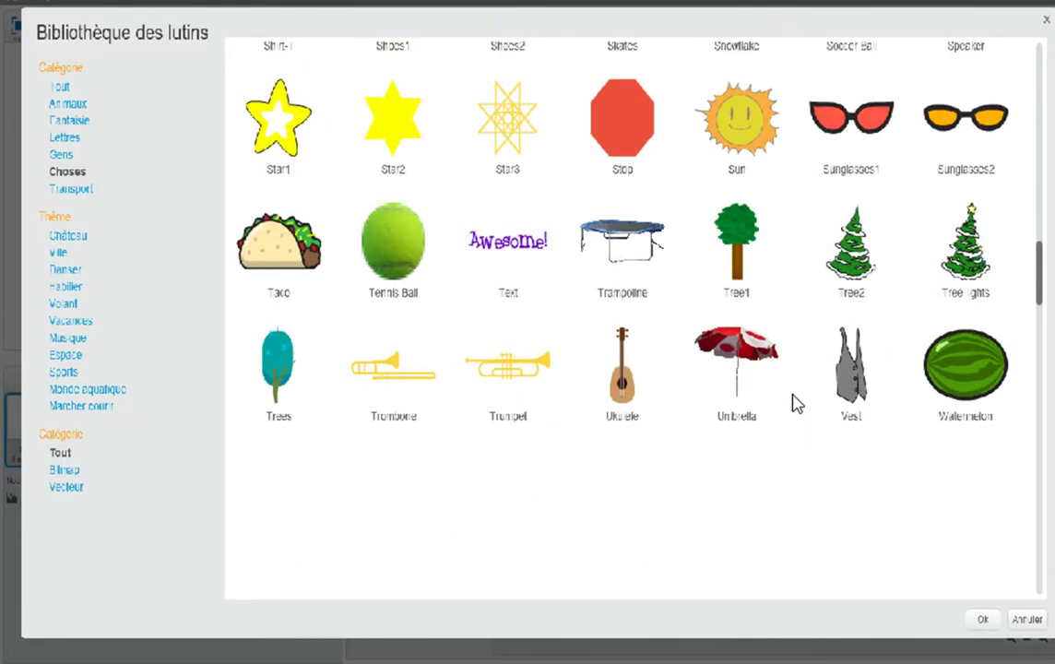
{"action": "scroll", "coordinate": [796, 403], "scroll_direction": "up", "scroll_amount": 4}
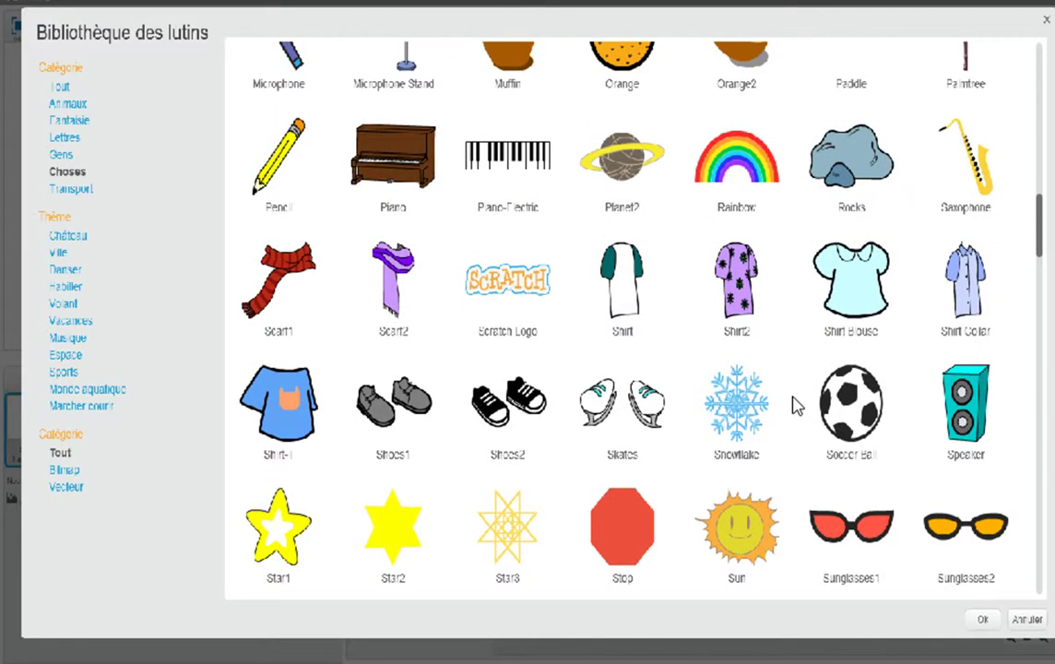
{"action": "scroll", "coordinate": [796, 406], "scroll_direction": "up", "scroll_amount": 5}
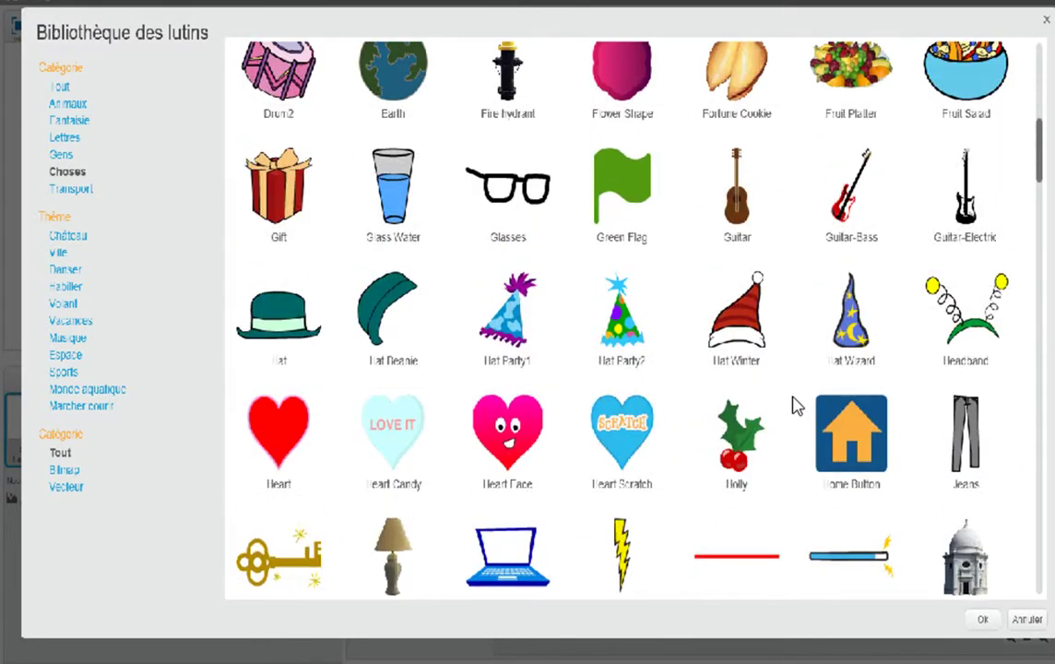
{"action": "scroll", "coordinate": [795, 406], "scroll_direction": "up", "scroll_amount": 5}
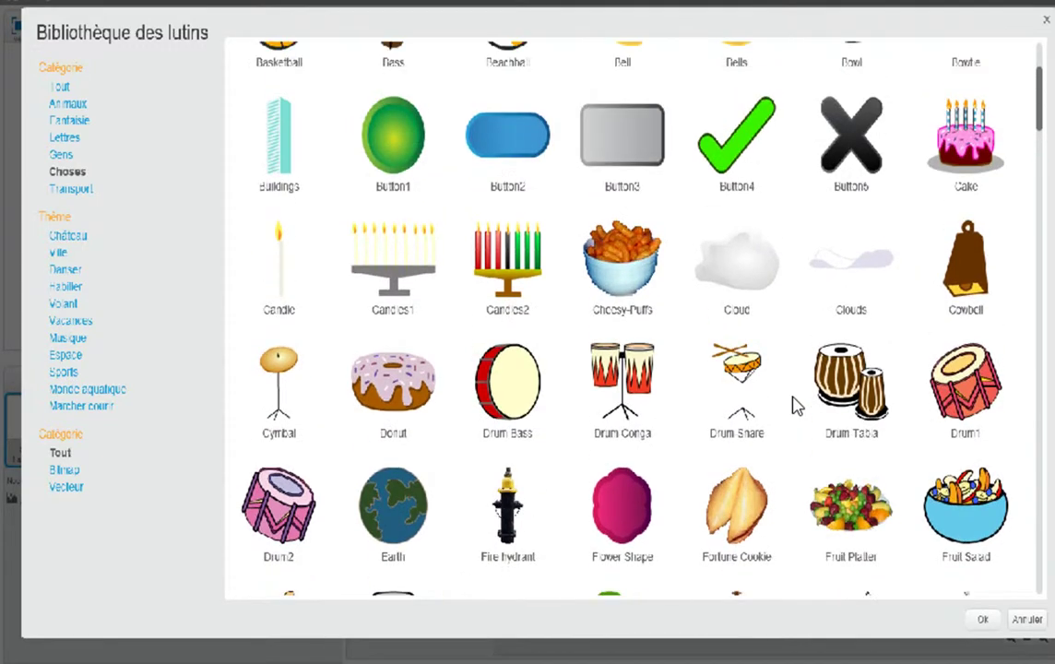
{"action": "scroll", "coordinate": [796, 406], "scroll_direction": "up", "scroll_amount": 2}
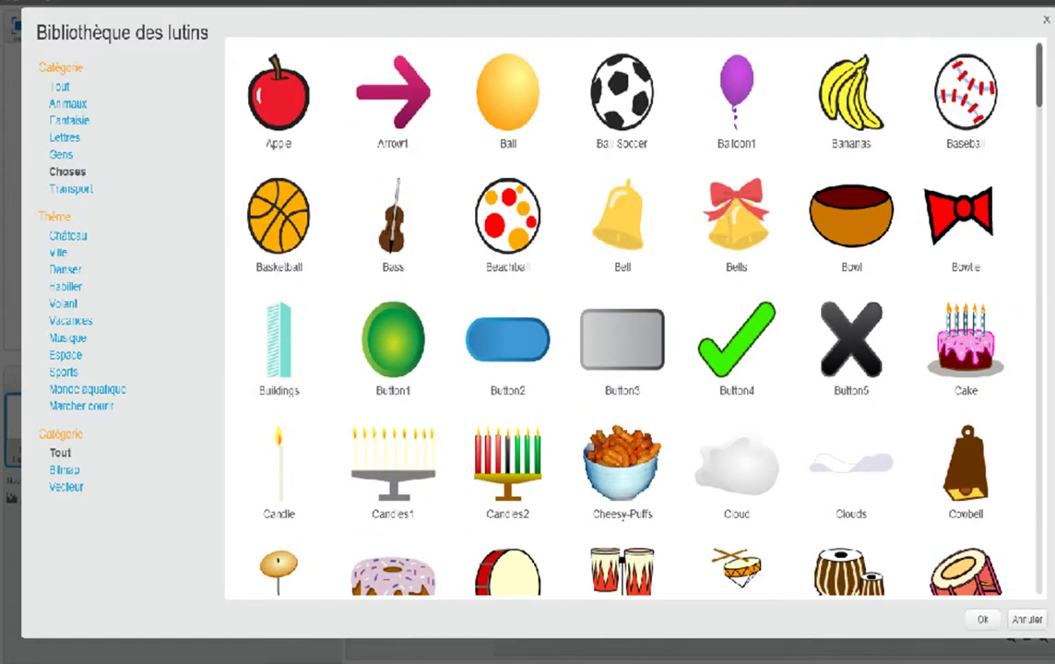
{"action": "left_click", "coordinate": [851, 226]}
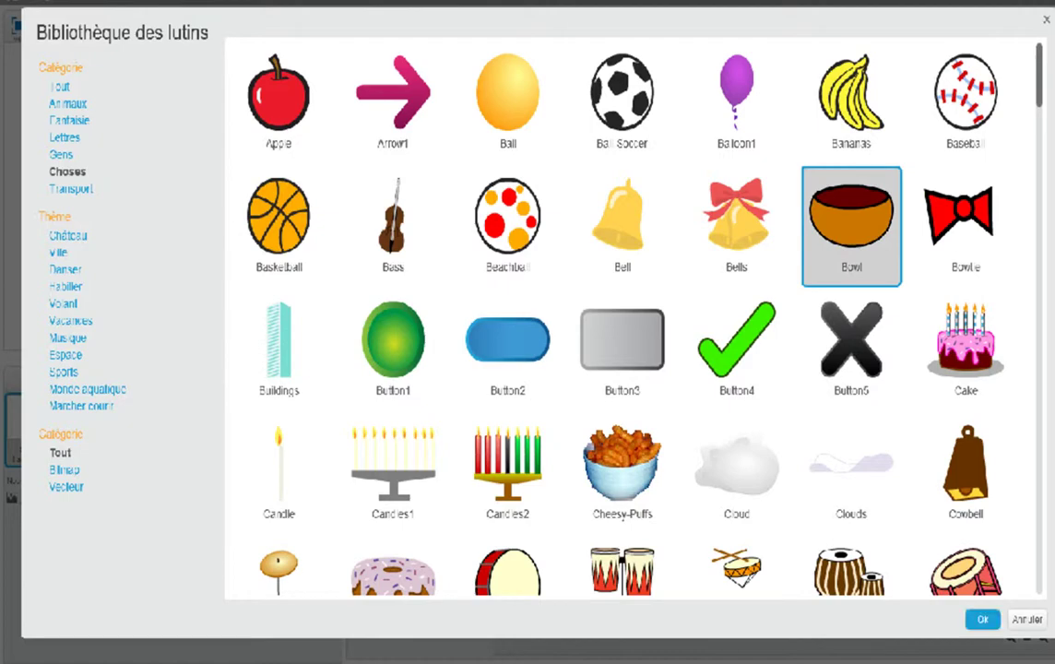
{"action": "left_click", "coordinate": [982, 620]}
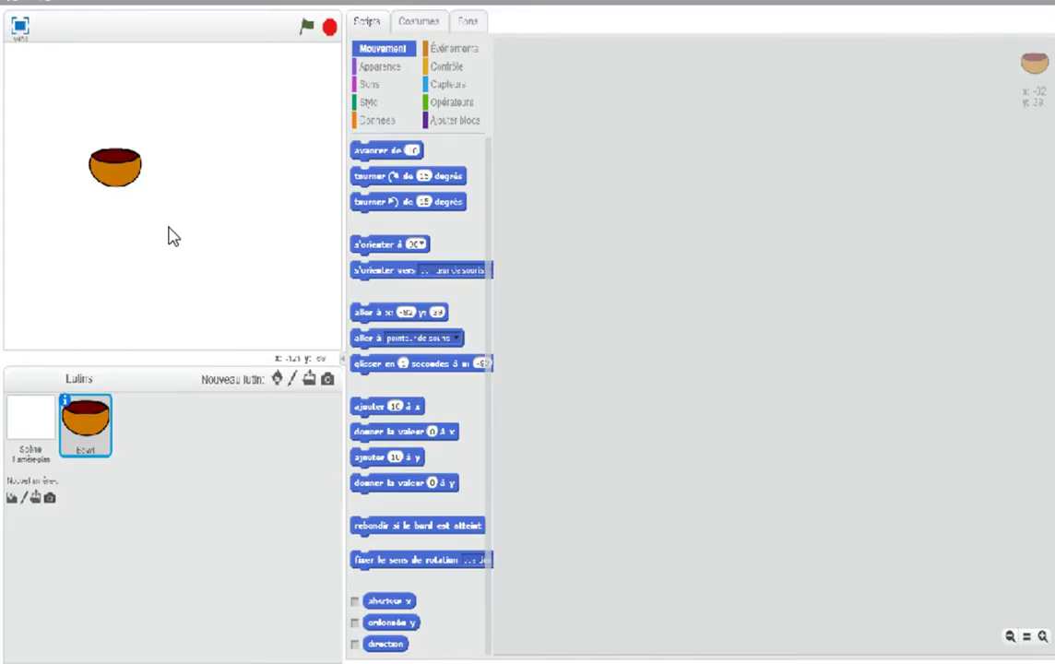
- Open the bowl's costume for editing and sample the bowl's orange as the drawing colour
{"action": "left_click", "coordinate": [419, 21]}
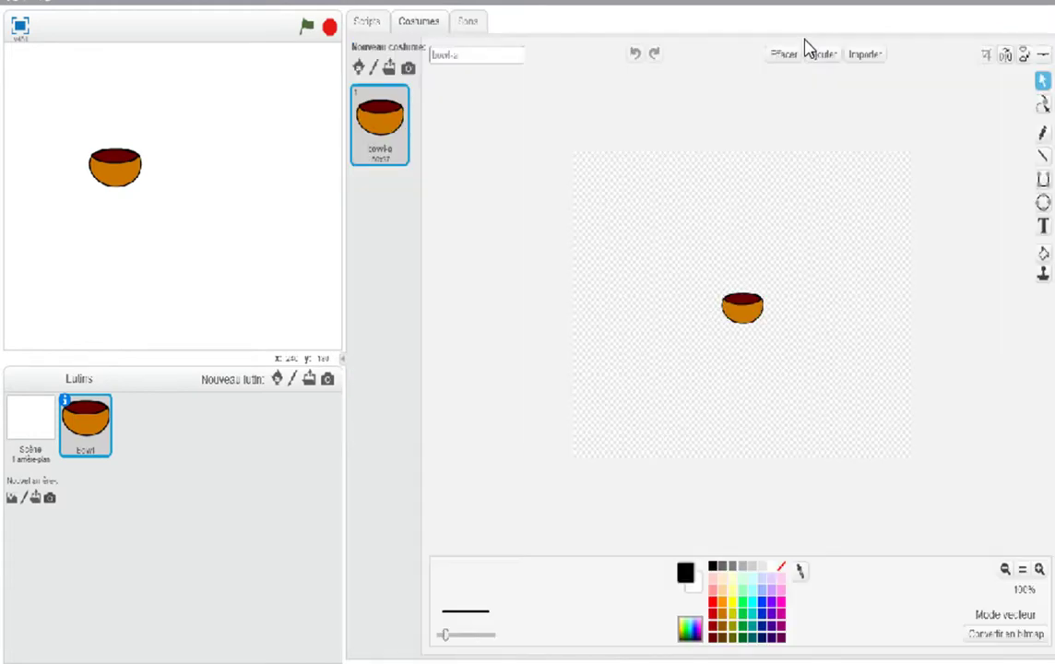
{"action": "left_click", "coordinate": [1039, 569]}
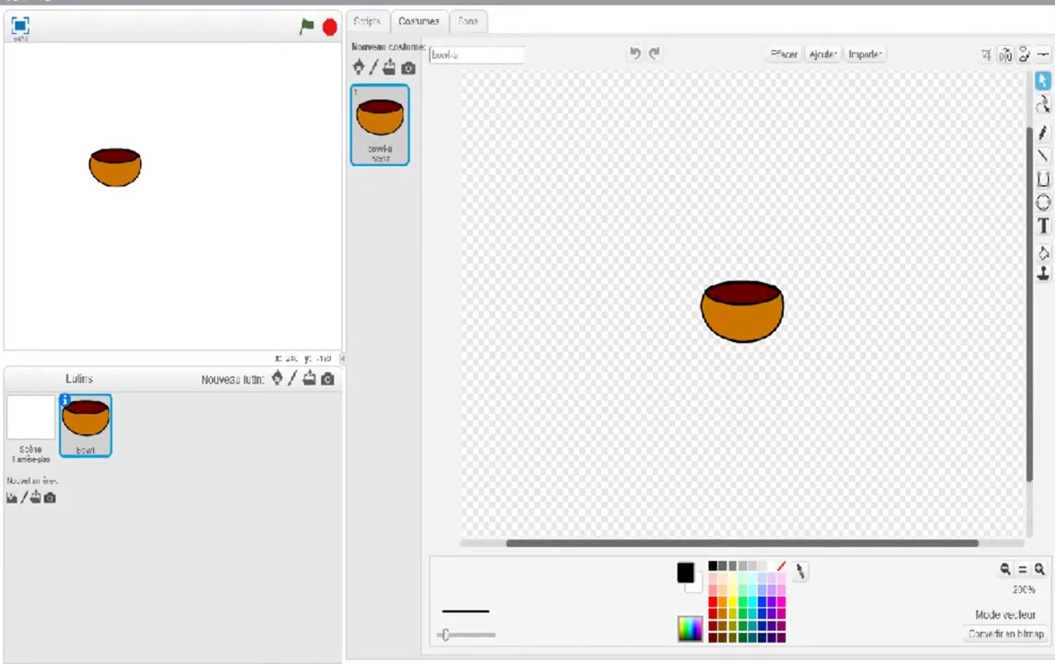
{"action": "left_click", "coordinate": [1043, 203]}
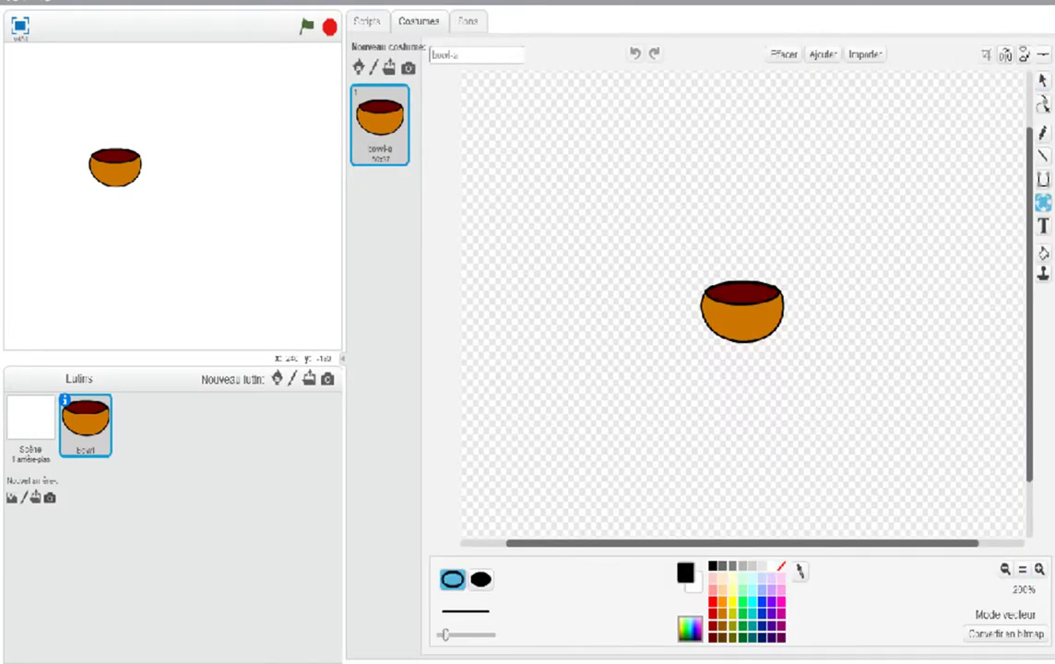
{"action": "left_click", "coordinate": [480, 580]}
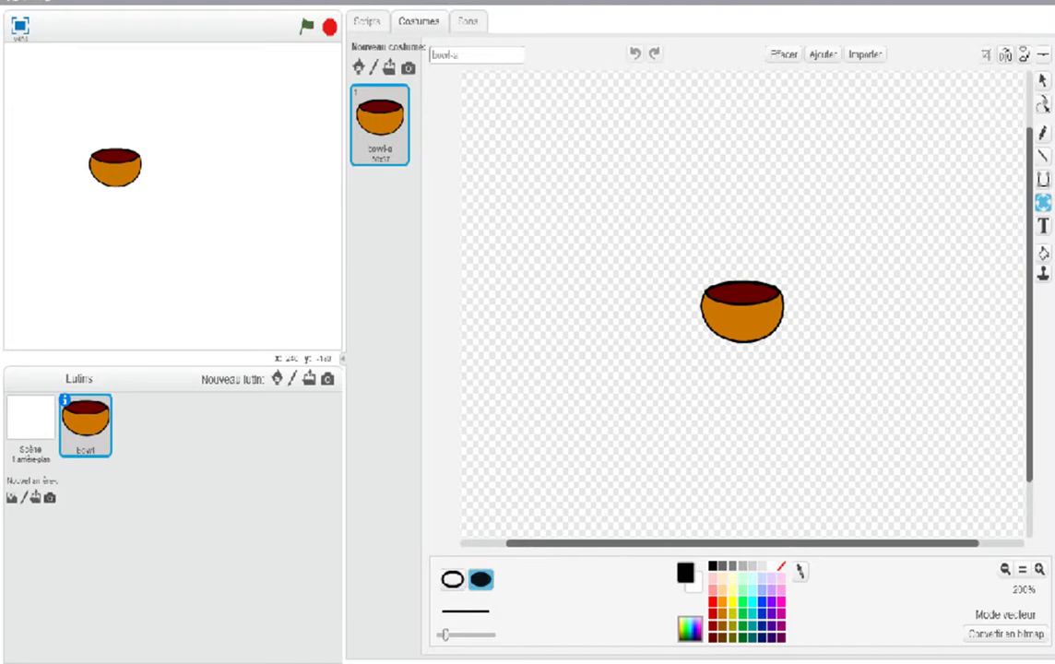
{"action": "left_click", "coordinate": [799, 571]}
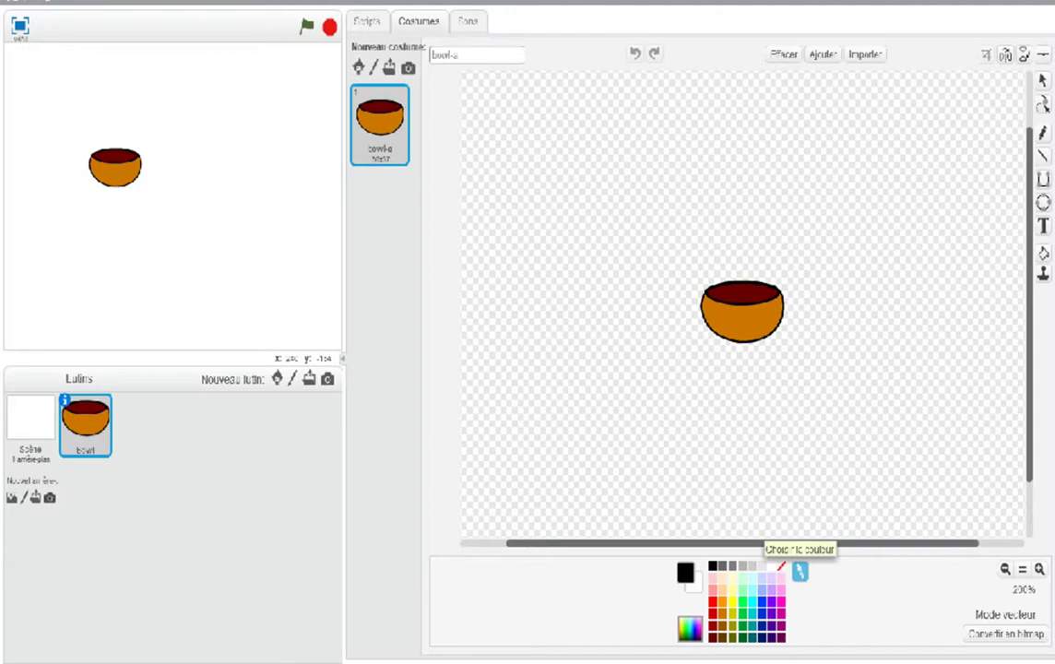
{"action": "left_click", "coordinate": [743, 323]}
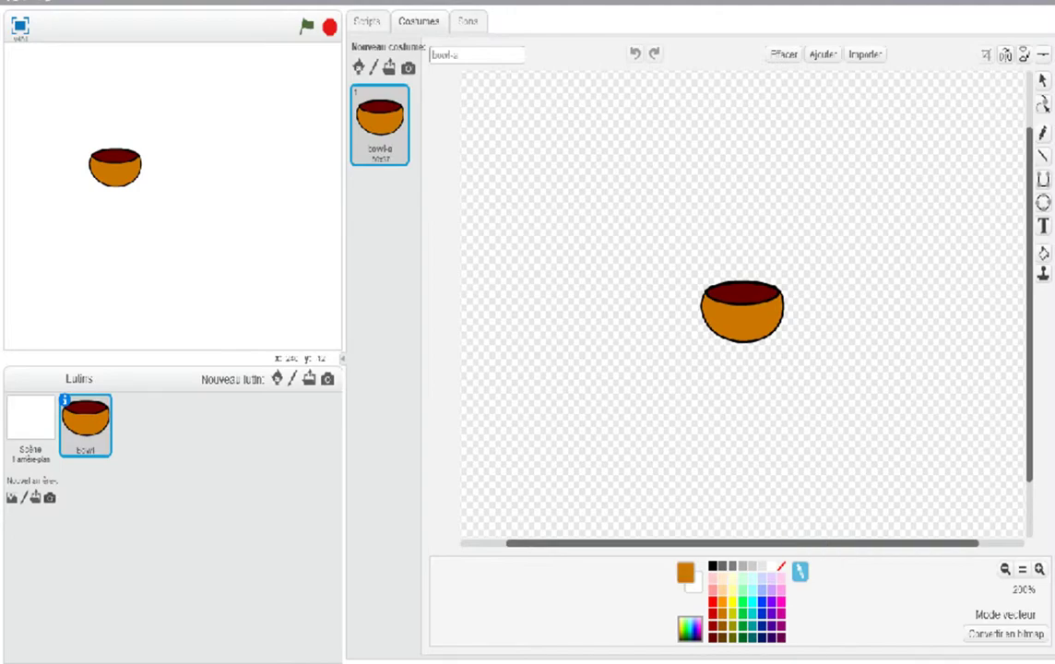
{"action": "left_click", "coordinate": [1043, 203]}
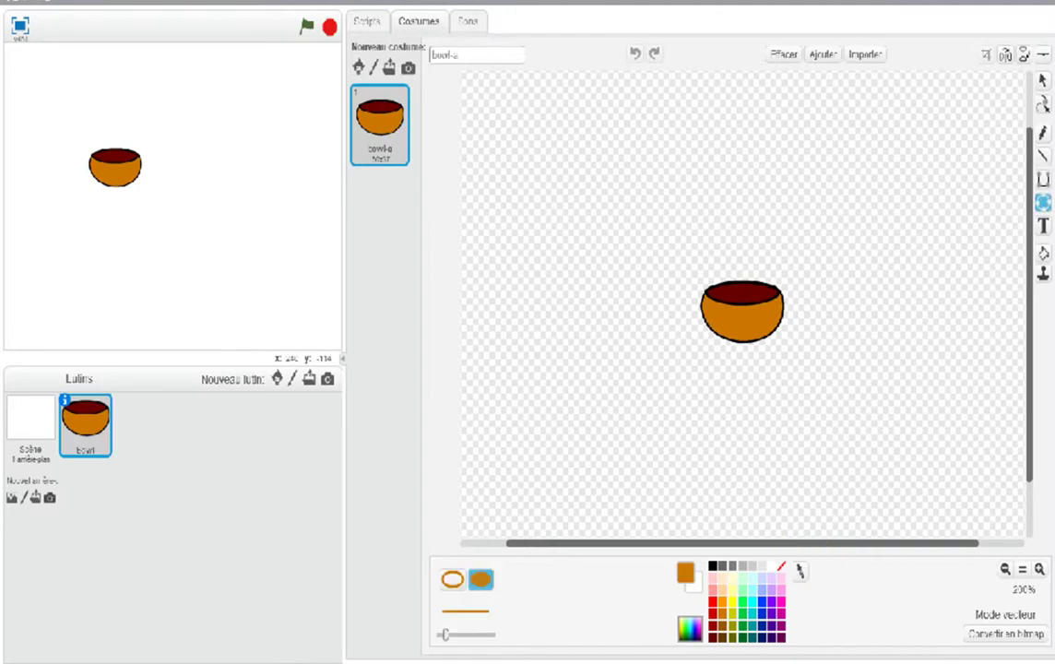
{"action": "mouse_move", "coordinate": [699, 260]}
{"action": "left_mouse_down"}
{"action": "mouse_move", "coordinate": [857, 235]}
{"action": "mouse_move", "coordinate": [824, 356]}
{"action": "mouse_move", "coordinate": [866, 538]}
{"action": "mouse_move", "coordinate": [853, 430]}
{"action": "left_mouse_up"}
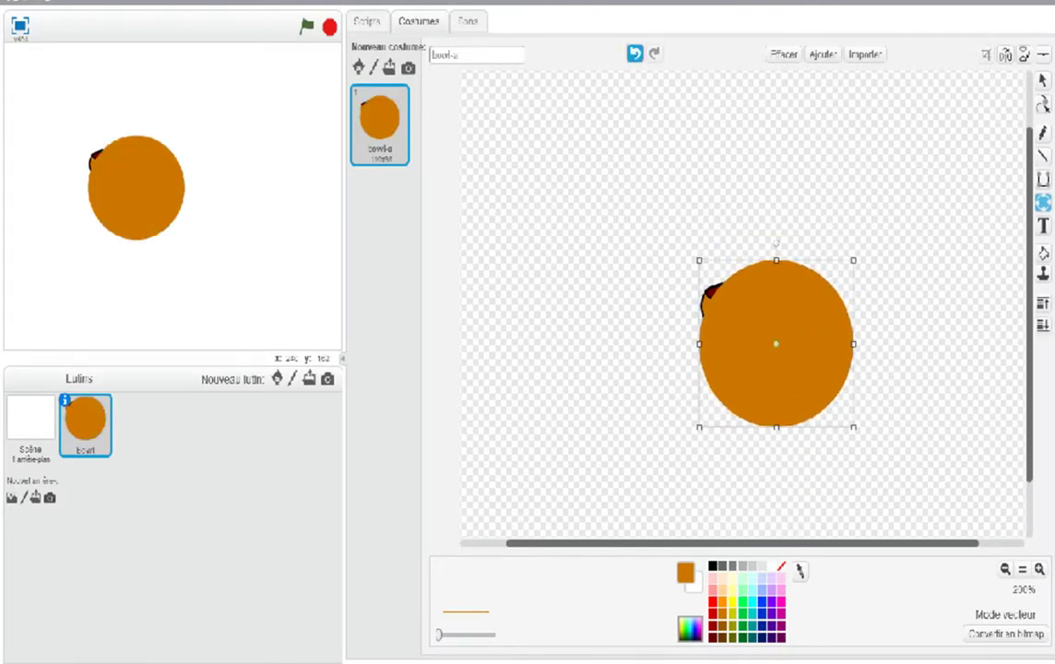
{"action": "left_click", "coordinate": [635, 53]}
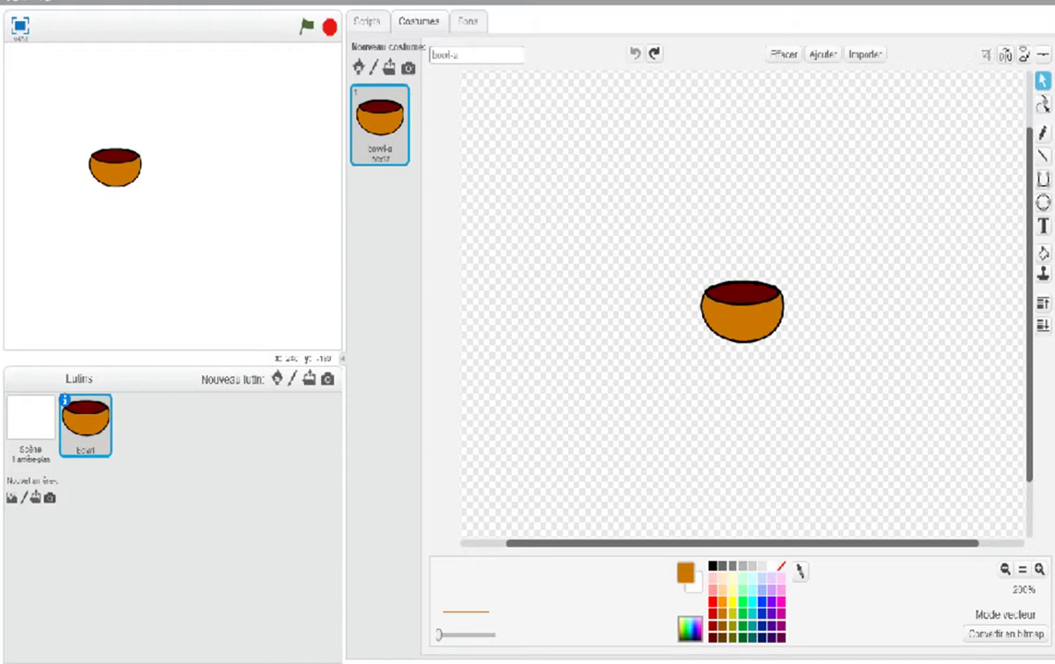
- Draw an unfilled orange ellipse as a basket handle rising above the bowl, and widen it to the bowl's rim
{"action": "left_click", "coordinate": [1043, 202]}
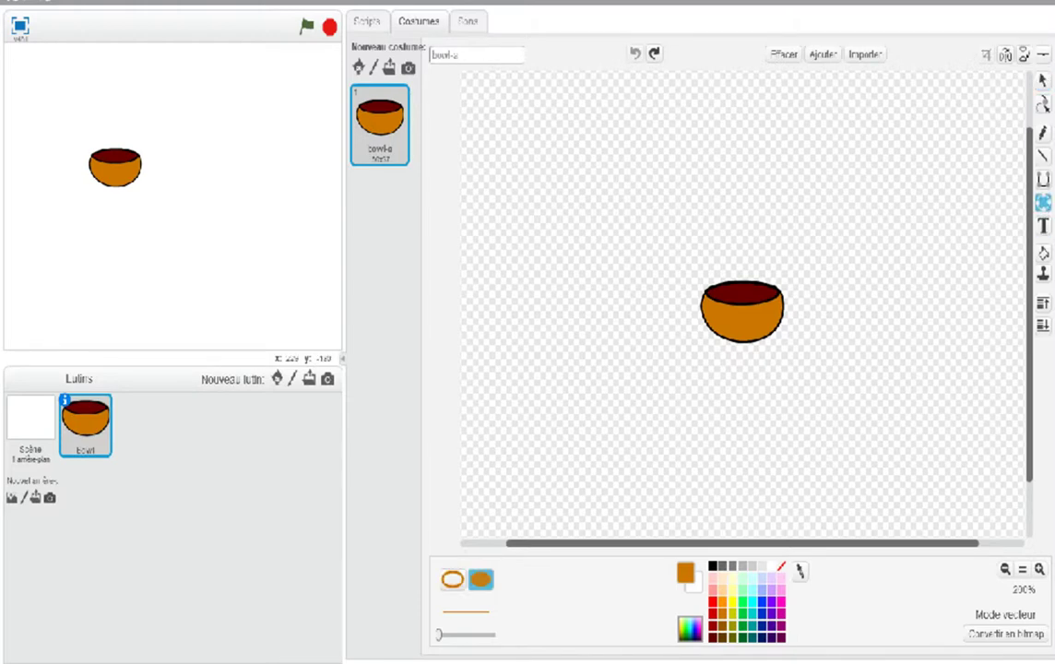
{"action": "left_click", "coordinate": [453, 579]}
{"action": "left_click_drag", "start_coordinate": [706, 221], "coordinate": [782, 307]}
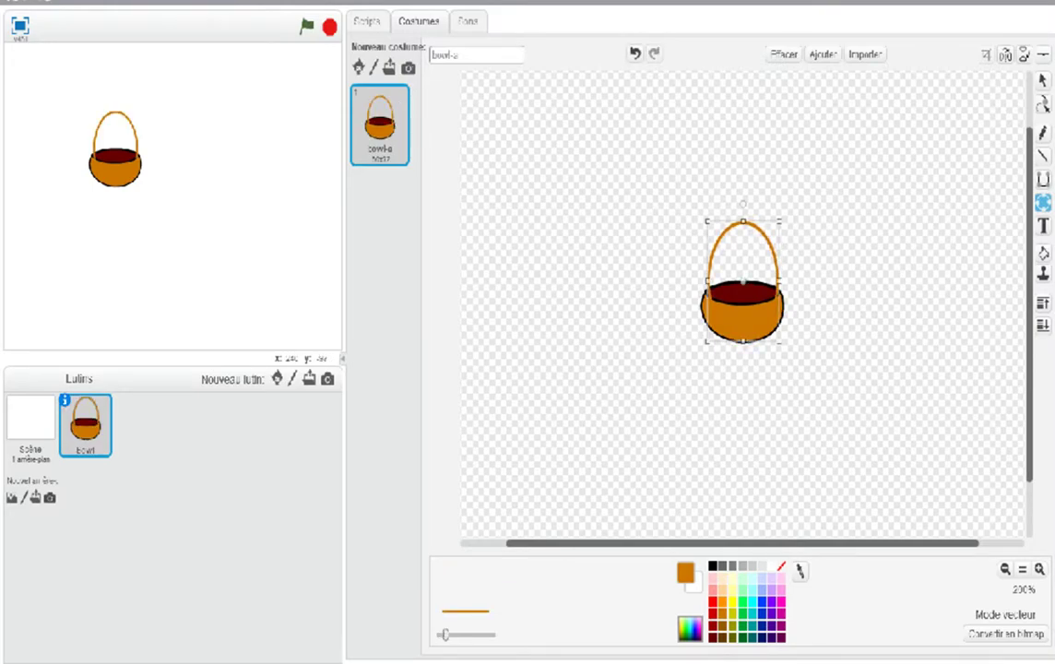
{"action": "left_click_drag", "start_coordinate": [707, 281], "coordinate": [702, 280]}
{"action": "left_click_drag", "start_coordinate": [779, 280], "coordinate": [782, 281]}
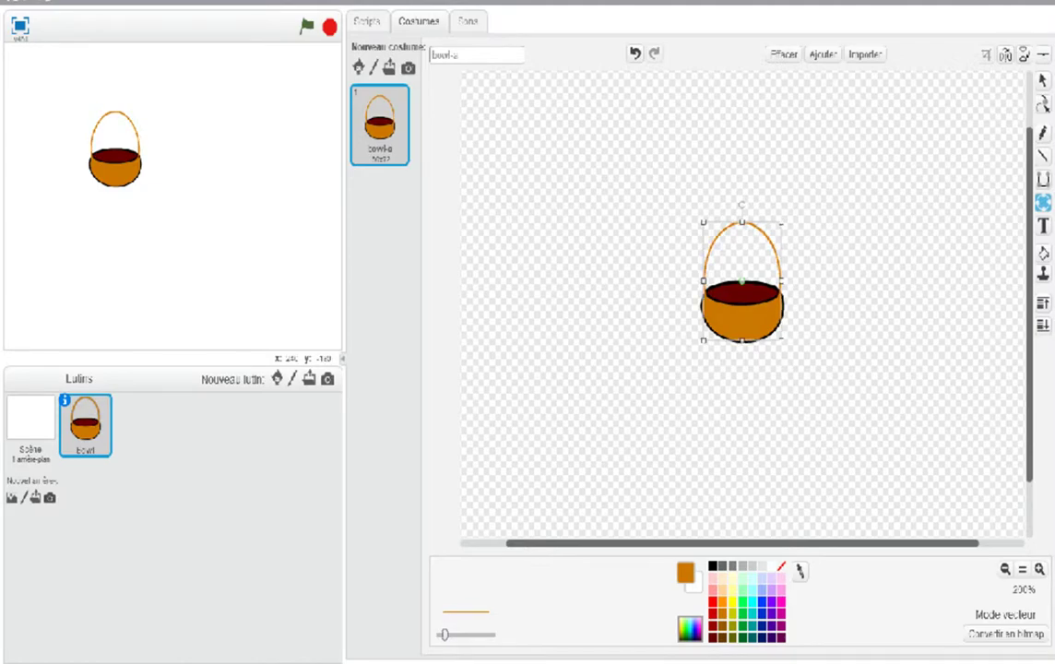
- Thicken the handle's outline and shorten the ellipse from below so it ends just inside the bowl's base
{"action": "left_click_drag", "start_coordinate": [451, 635], "coordinate": [462, 634]}
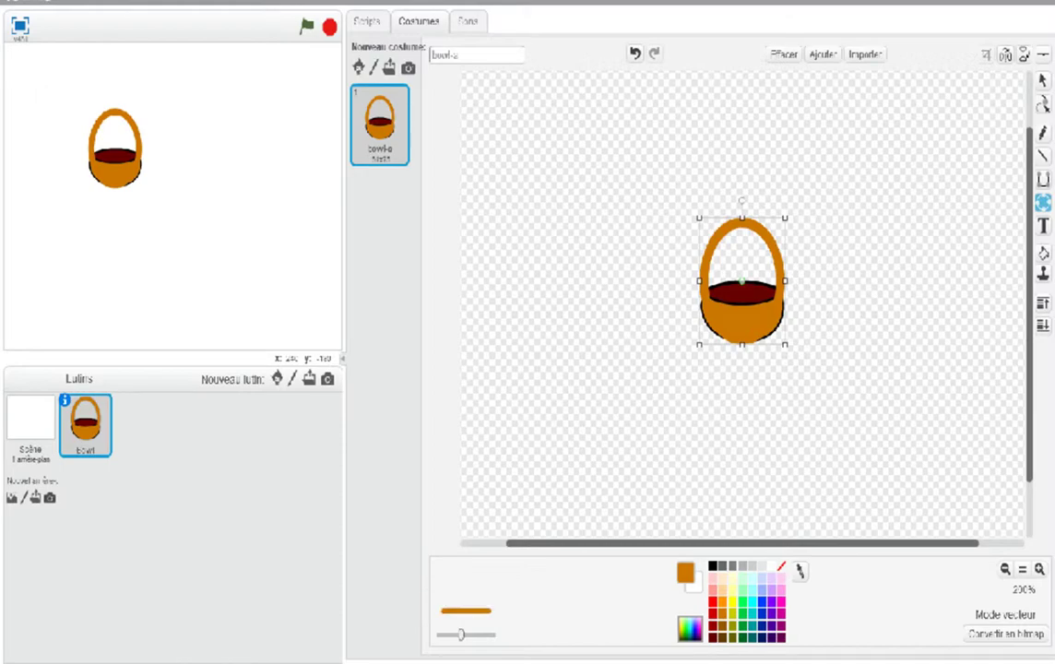
{"action": "mouse_move", "coordinate": [741, 345]}
{"action": "left_mouse_down"}
{"action": "mouse_move", "coordinate": [741, 323]}
{"action": "mouse_move", "coordinate": [741, 333]}
{"action": "left_mouse_up"}
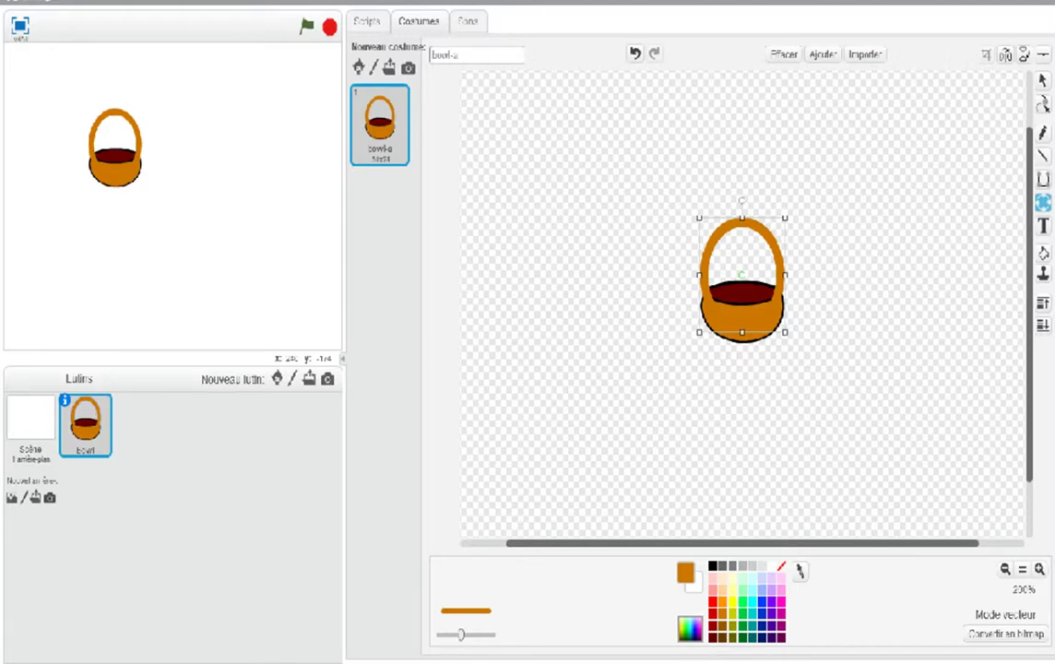
{"action": "left_click", "coordinate": [1049, 479]}
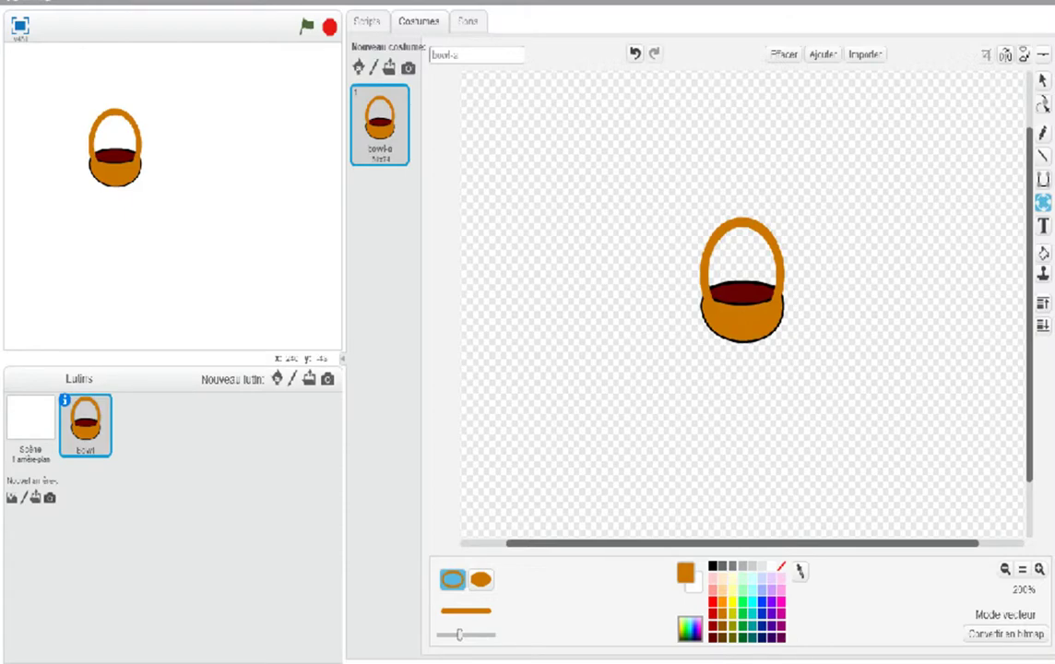
- Make black the active drawing colour, keeping the bowl's orange as the secondary colour
{"action": "left_click", "coordinate": [693, 586]}
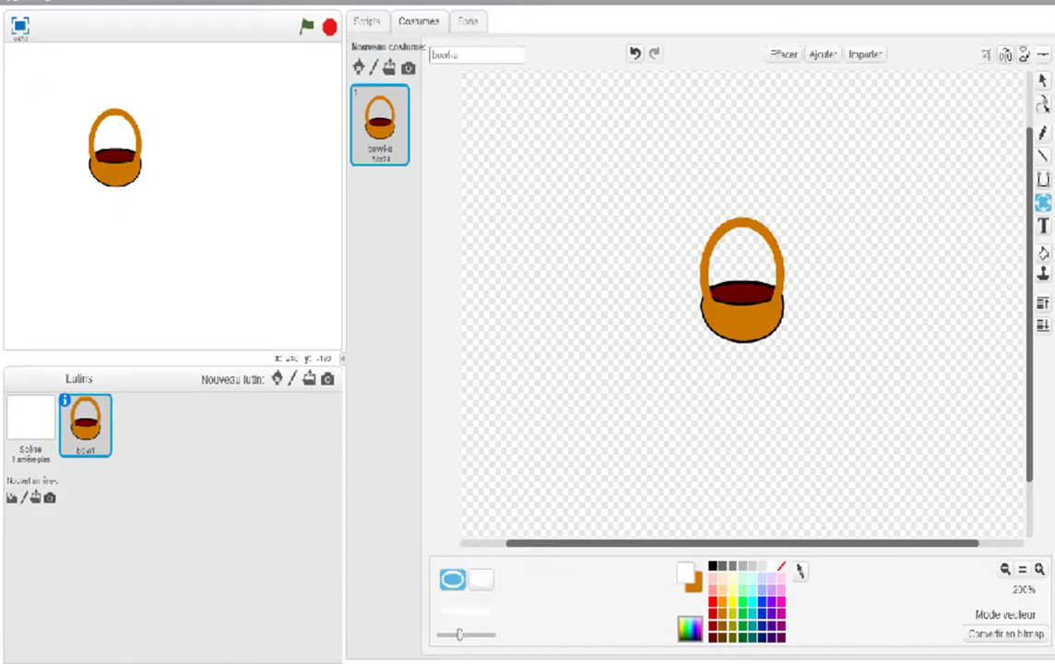
{"action": "left_click", "coordinate": [713, 566]}
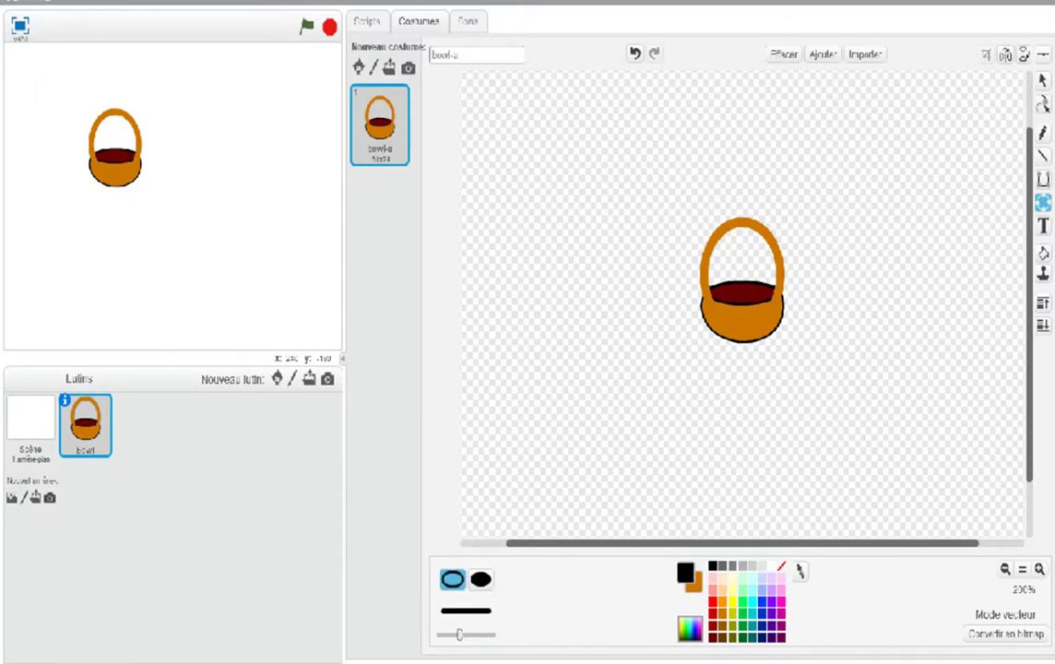
{"action": "left_click", "coordinate": [694, 584]}
{"action": "left_click", "coordinate": [693, 585]}
{"action": "left_click", "coordinate": [694, 585]}
{"action": "left_click", "coordinate": [694, 585]}
{"action": "left_click", "coordinate": [694, 585]}
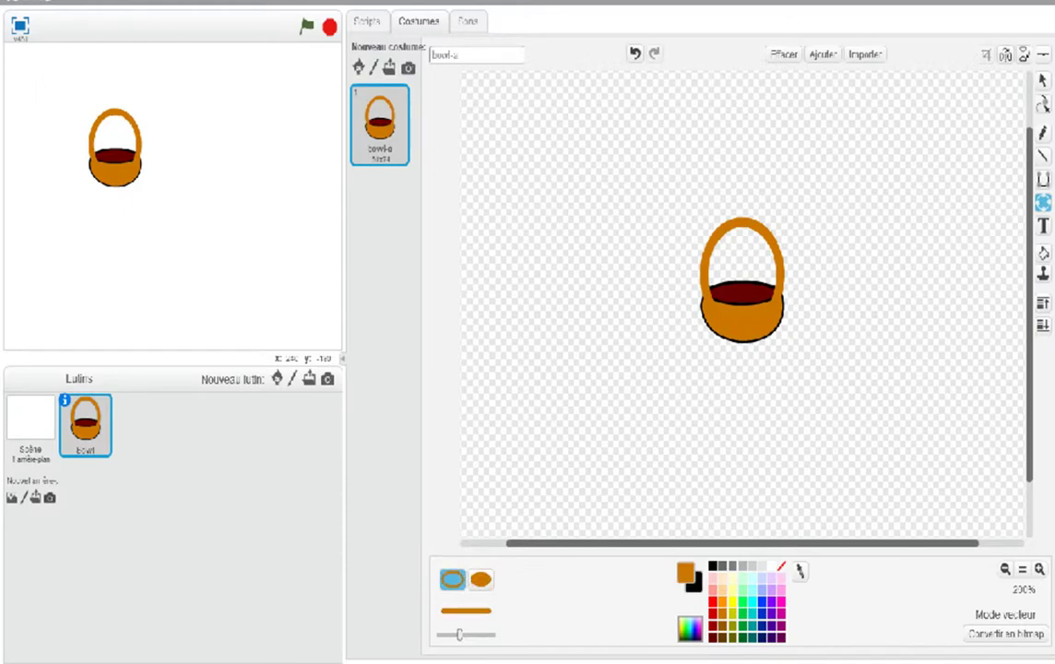
{"action": "left_click", "coordinate": [693, 585]}
{"action": "left_click", "coordinate": [694, 585]}
{"action": "left_click", "coordinate": [693, 585]}
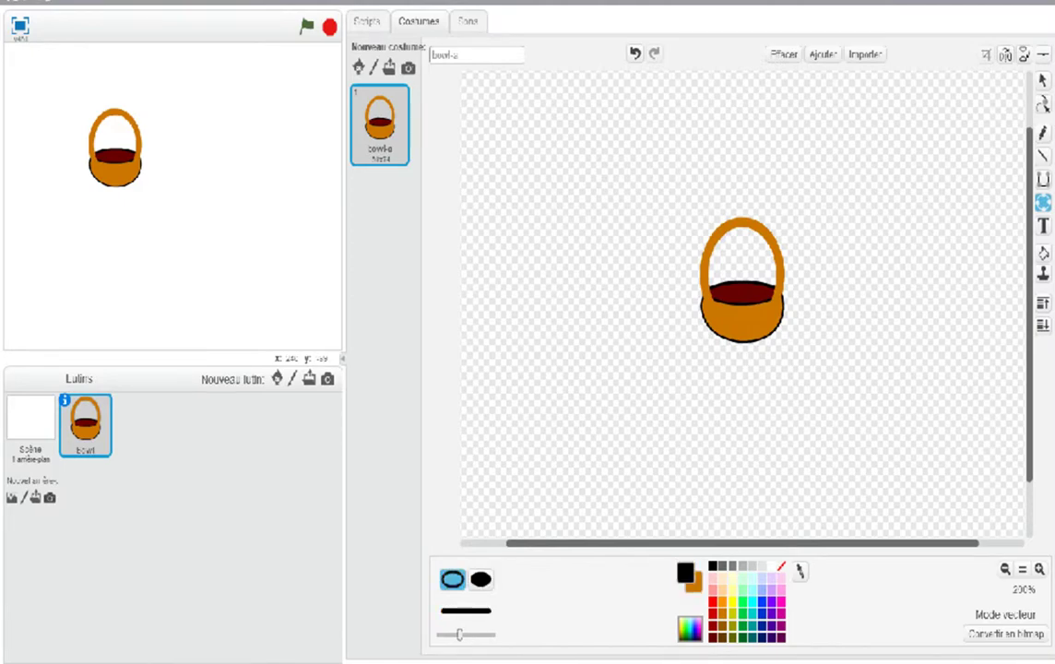
- Draw an unfilled black ellipse over the handle, thin its outline and fit it to the handle's outer edge
{"action": "mouse_move", "coordinate": [714, 226]}
{"action": "left_mouse_down"}
{"action": "mouse_move", "coordinate": [744, 320]}
{"action": "mouse_move", "coordinate": [737, 348]}
{"action": "mouse_move", "coordinate": [770, 351]}
{"action": "left_mouse_up"}
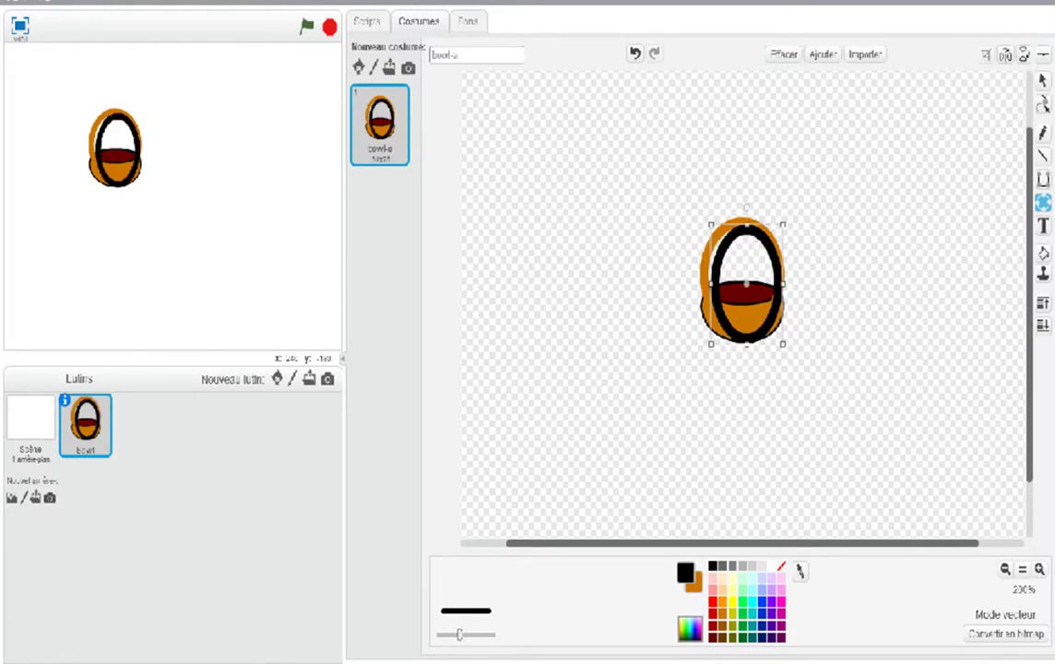
{"action": "left_click_drag", "start_coordinate": [459, 634], "coordinate": [444, 635]}
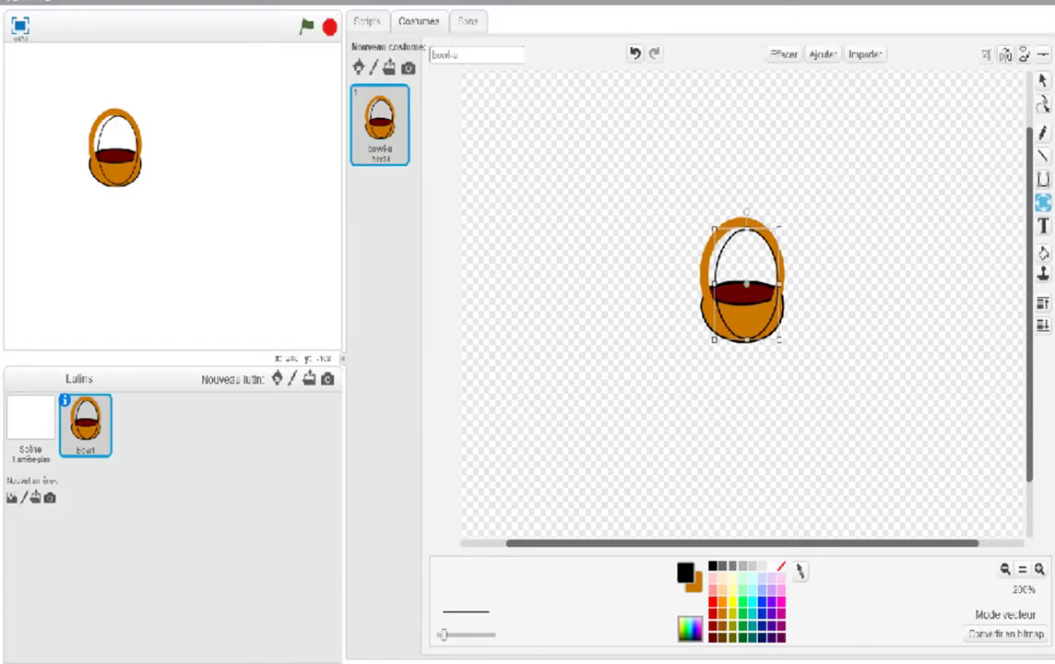
{"action": "mouse_move", "coordinate": [715, 284]}
{"action": "left_mouse_down"}
{"action": "mouse_move", "coordinate": [695, 287]}
{"action": "mouse_move", "coordinate": [738, 293]}
{"action": "mouse_move", "coordinate": [748, 267]}
{"action": "mouse_move", "coordinate": [701, 274]}
{"action": "left_mouse_up"}
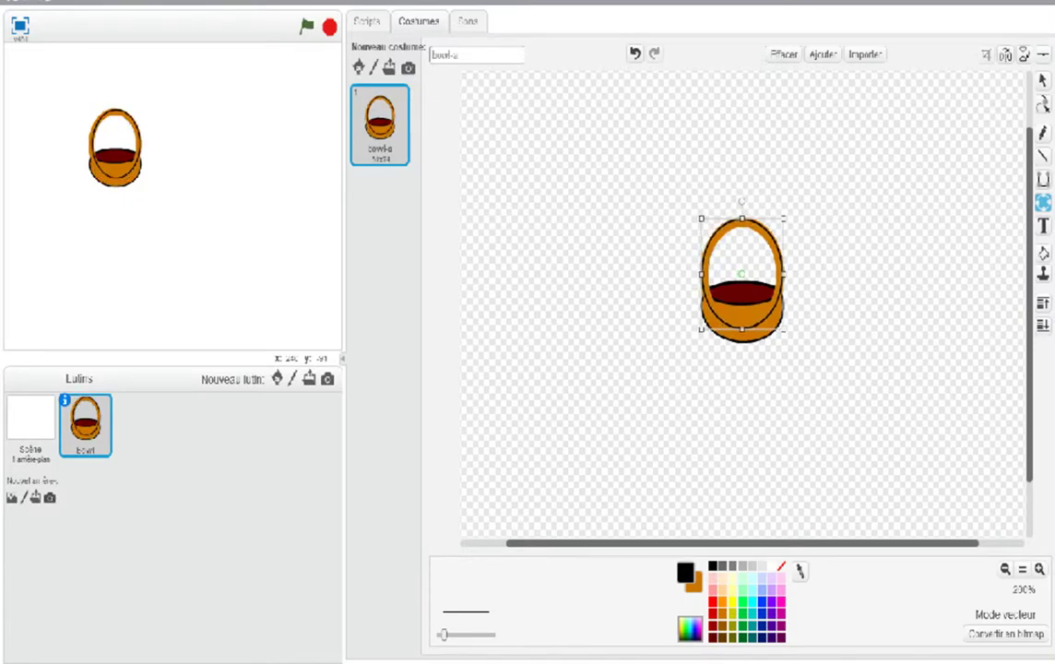
{"action": "left_click_drag", "start_coordinate": [784, 274], "coordinate": [787, 276]}
{"action": "left_click", "coordinate": [634, 54]}
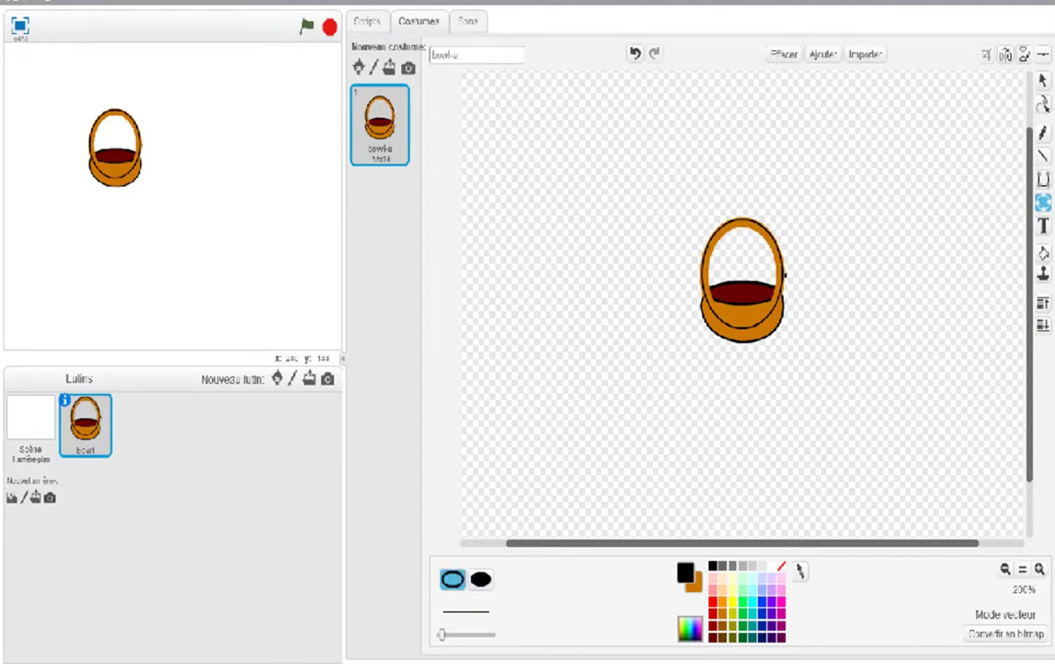
{"action": "left_click", "coordinate": [634, 52]}
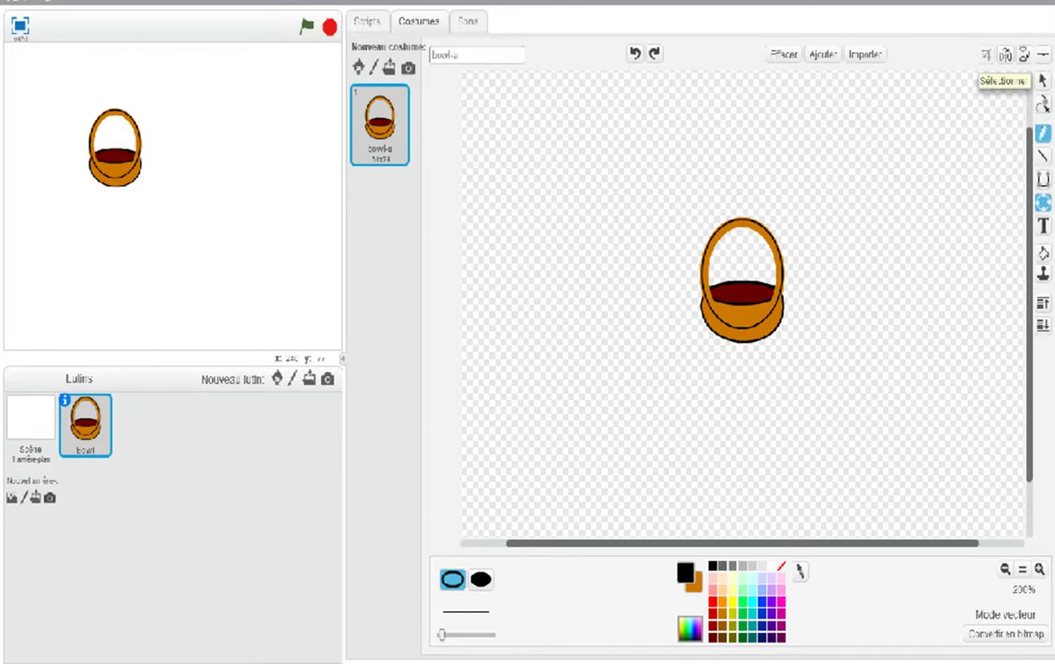
- Try to cut the black ellipse at the bowl's rim with an orange line and fill its lower arc orange
{"action": "left_click", "coordinate": [1043, 156]}
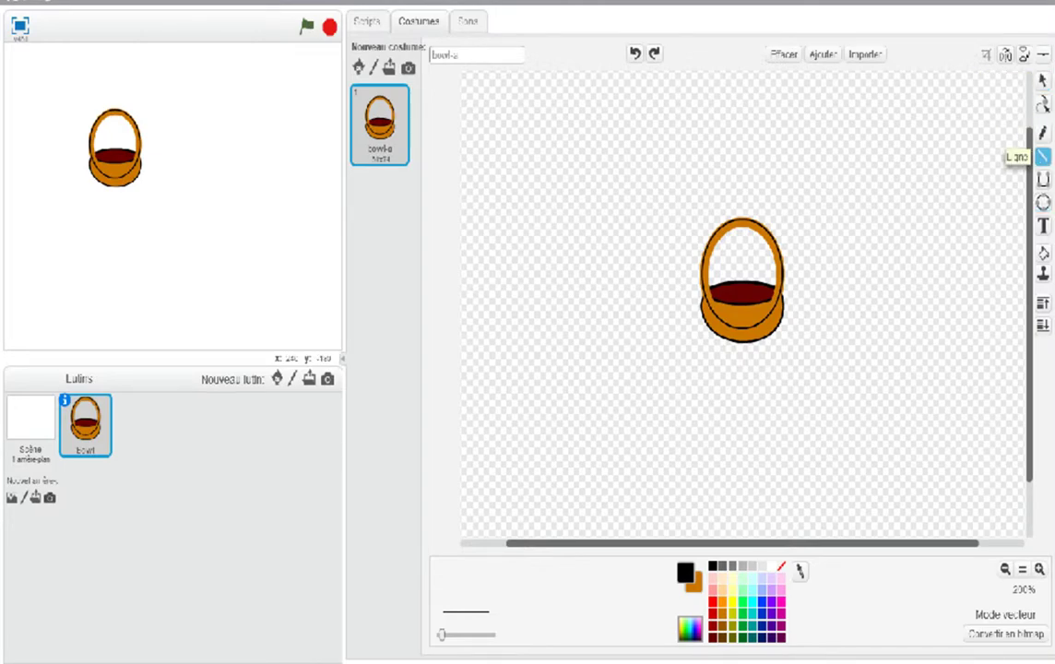
{"action": "left_click", "coordinate": [694, 583]}
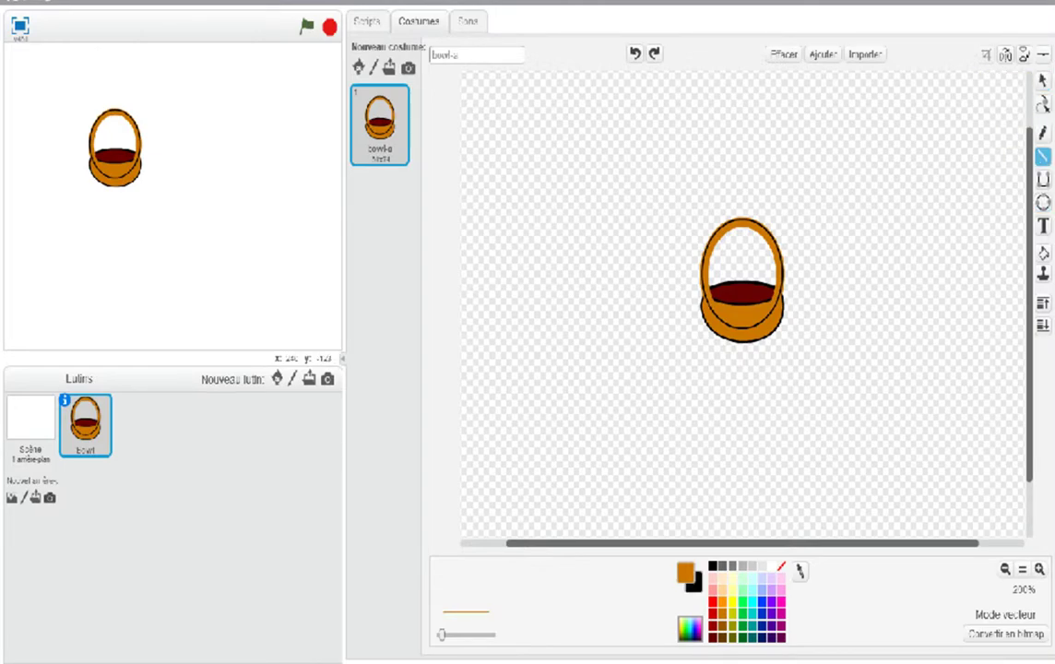
{"action": "left_click", "coordinate": [711, 302]}
{"action": "left_click", "coordinate": [1044, 251]}
{"action": "left_click", "coordinate": [707, 314]}
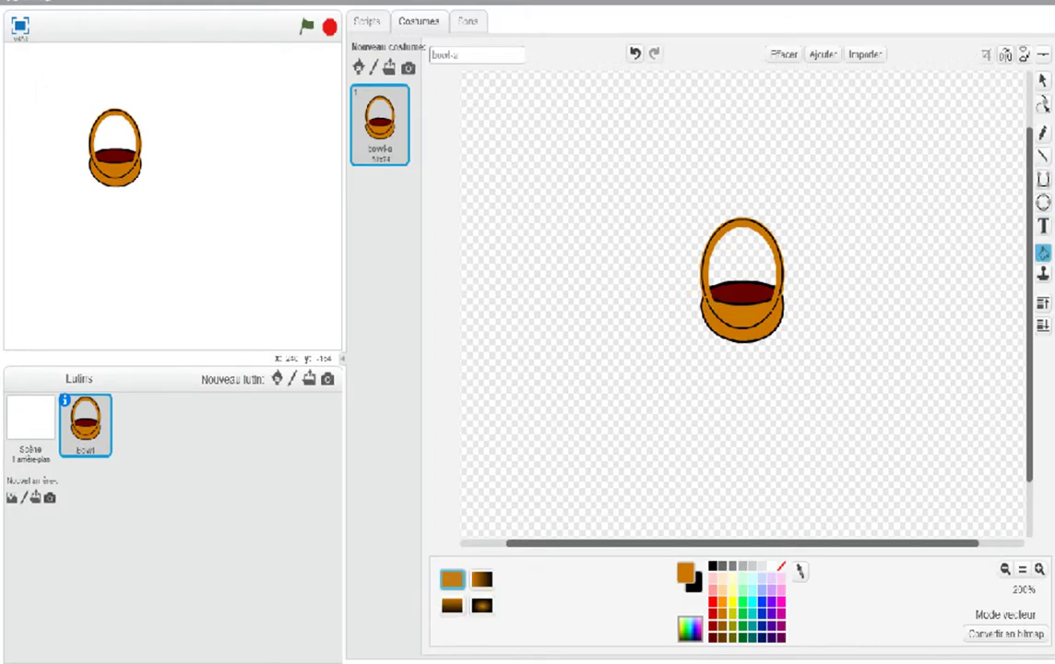
{"action": "left_click", "coordinate": [729, 327]}
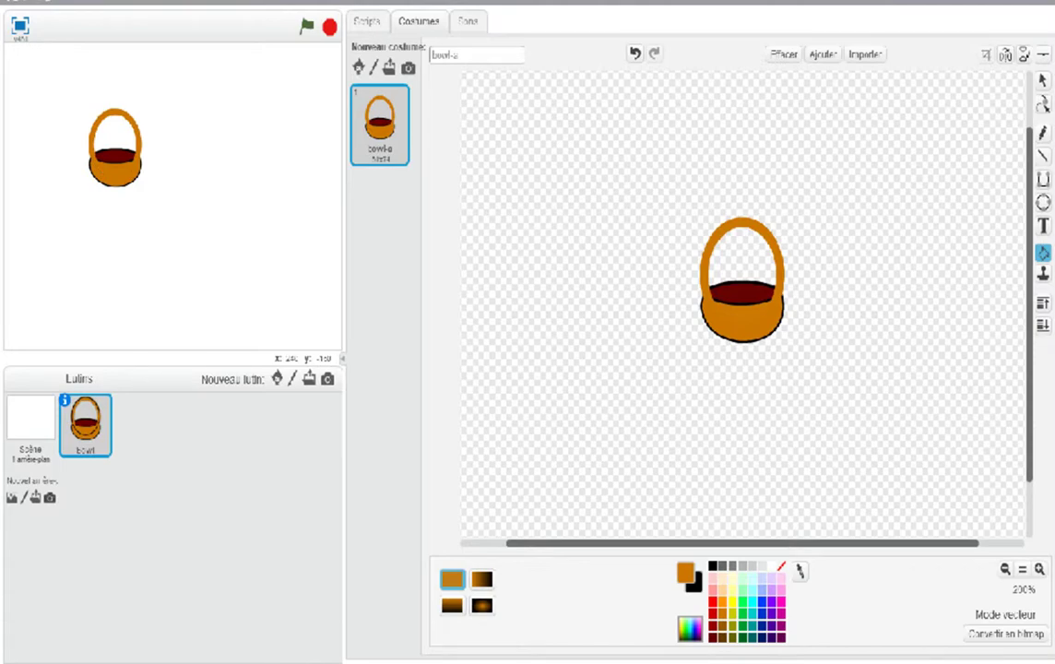
- Undo the orange fill of the black ellipse, restoring the black outlines of the handle and bowl
{"action": "left_click", "coordinate": [635, 53]}
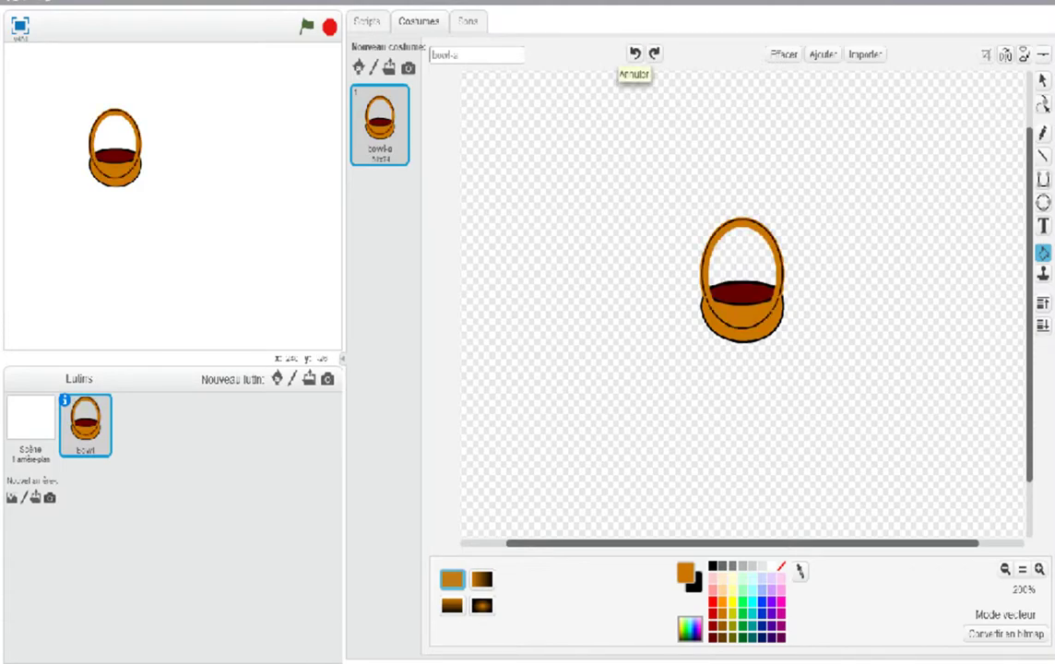
{"action": "left_click", "coordinate": [634, 52]}
{"action": "left_click", "coordinate": [634, 53]}
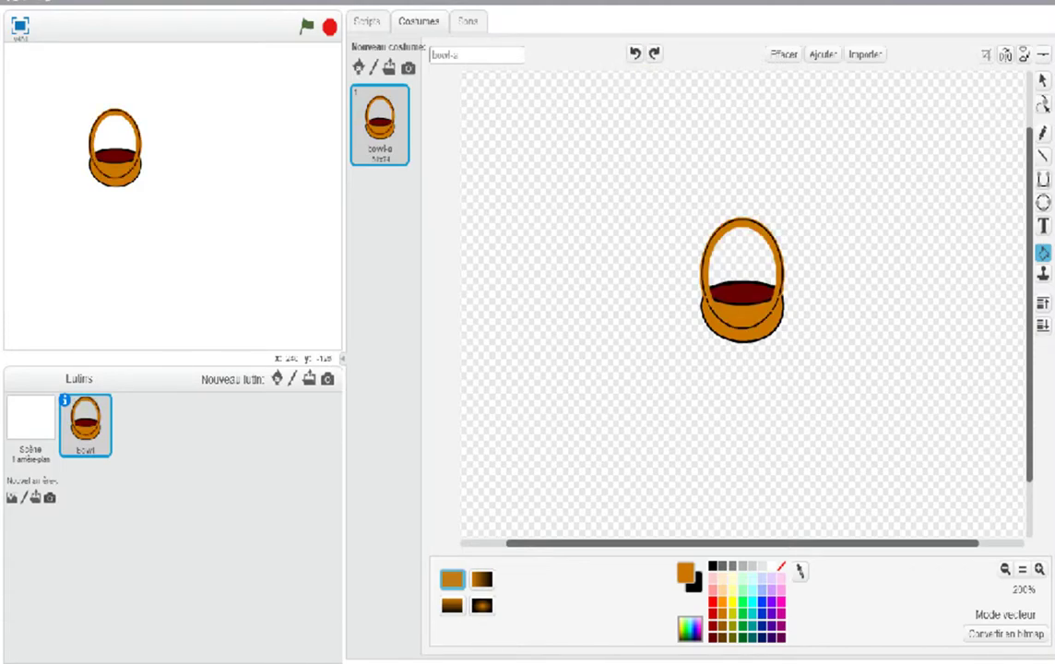
{"action": "key", "text": "ctrl+z"}
{"action": "key", "text": "ctrl+y"}
{"action": "key", "text": "ctrl+y"}
{"action": "key", "text": "ctrl+z"}
{"action": "key", "text": "ctrl+z"}
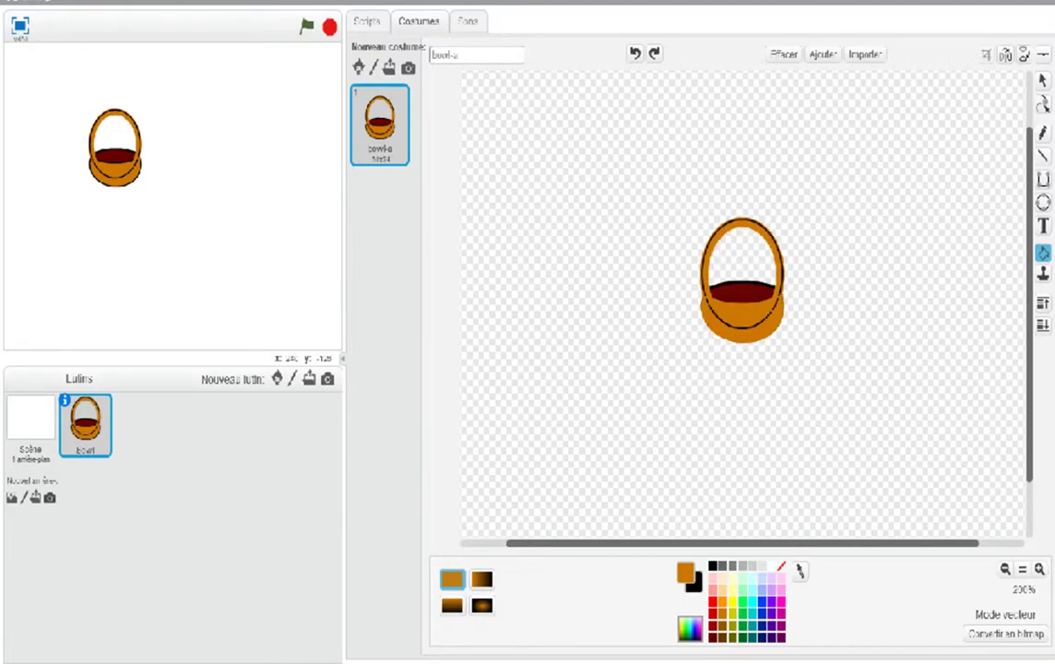
{"action": "key", "text": "ctrl+y"}
{"action": "key", "text": "ctrl+z"}
{"action": "key", "text": "ctrl+y"}
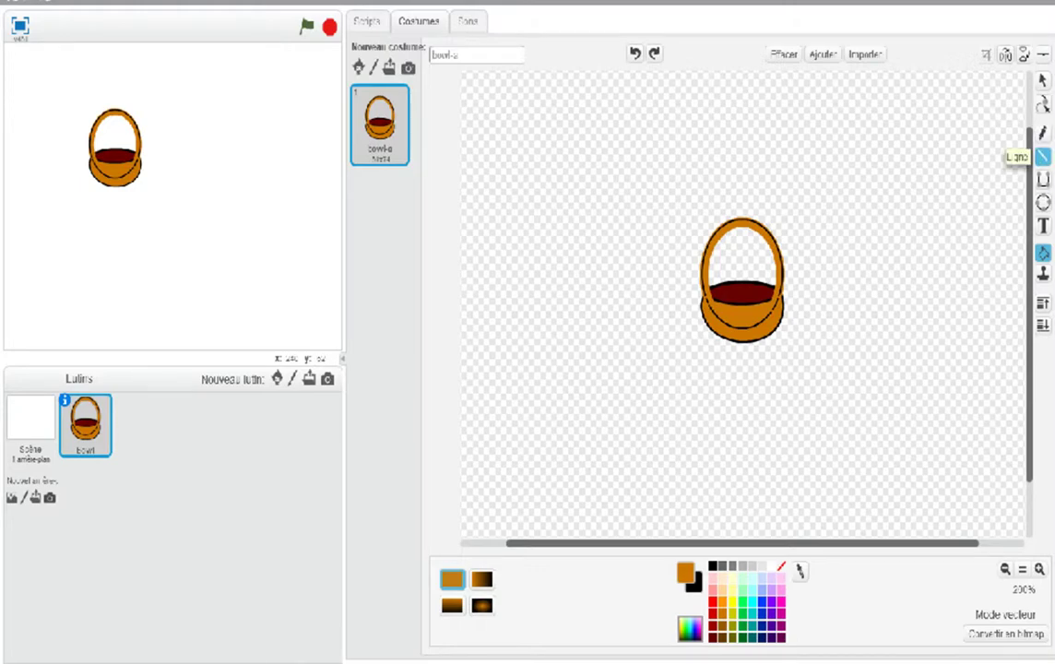
- Try an orange pencil stroke and an orange fill on the bowl to hide the lower arc, undoing both
{"action": "left_click", "coordinate": [1042, 134]}
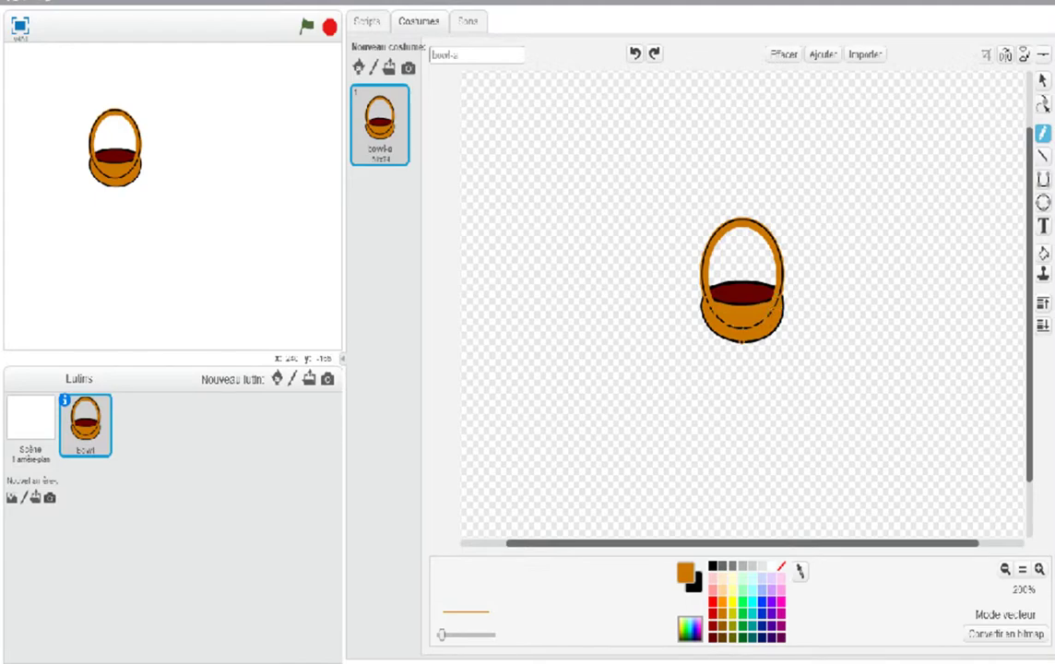
{"action": "left_click_drag", "start_coordinate": [704, 322], "coordinate": [708, 330]}
{"action": "left_click", "coordinate": [634, 53]}
{"action": "left_click", "coordinate": [1042, 252]}
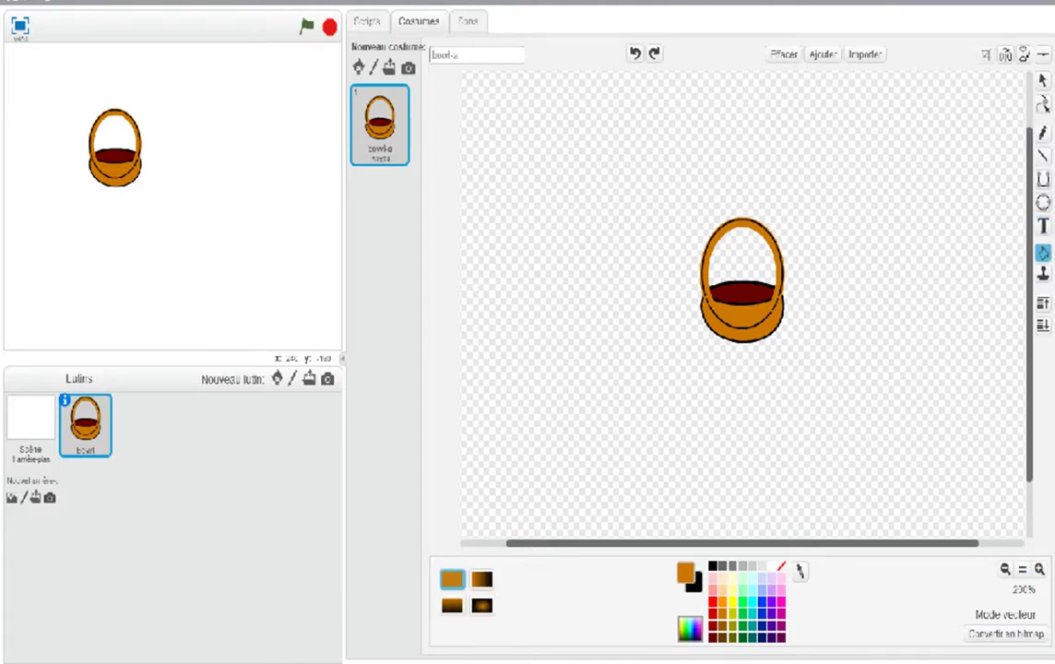
{"action": "left_click", "coordinate": [742, 318]}
{"action": "key", "text": "ctrl+z"}
- Try to reshape the black ellipse by pulling one of its lower points beyond the bowl, and undo it
{"action": "left_click", "coordinate": [1043, 135]}
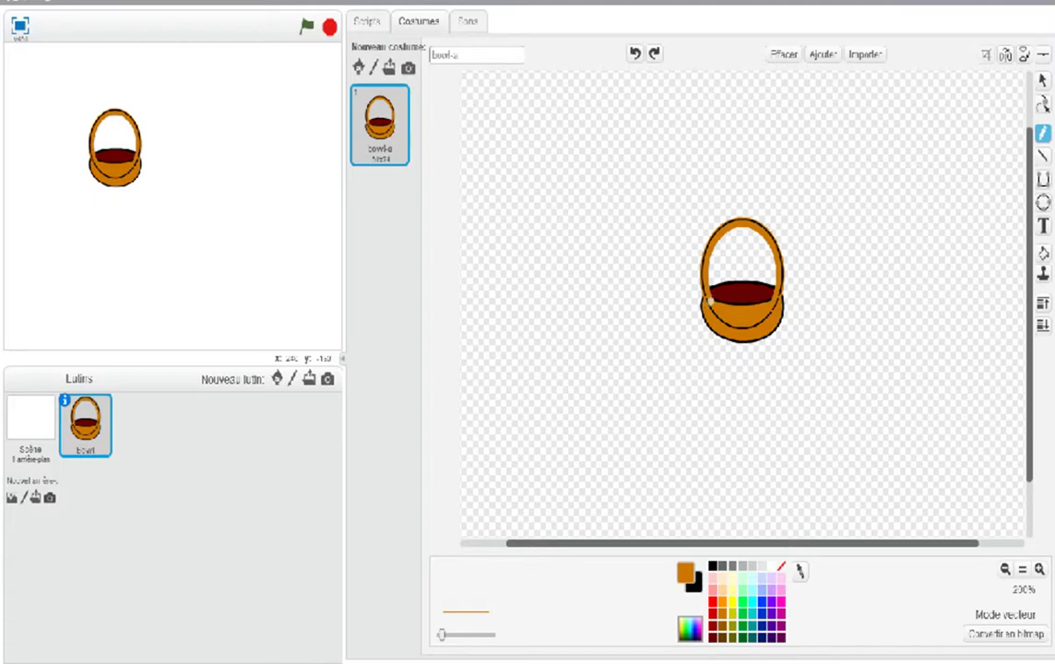
{"action": "left_click", "coordinate": [708, 303]}
{"action": "left_click", "coordinate": [1042, 104]}
{"action": "left_click", "coordinate": [710, 305]}
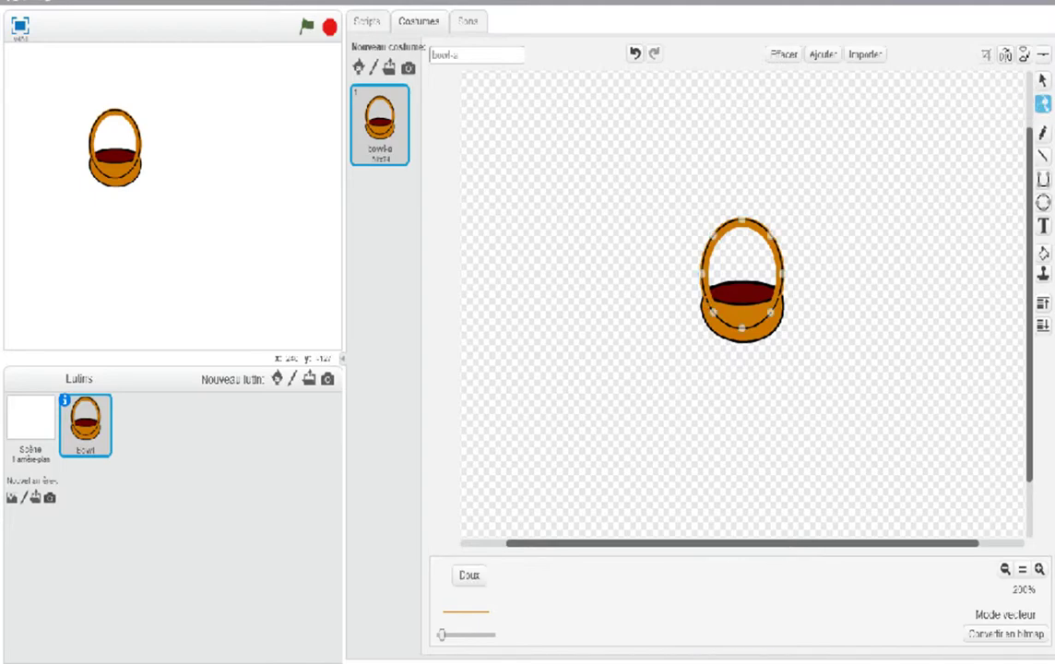
{"action": "left_click_drag", "start_coordinate": [713, 310], "coordinate": [804, 406]}
{"action": "left_click", "coordinate": [635, 52]}
- Paint over the black ellipse with the orange pencil where the handle joins the bowl on both sides
{"action": "left_click", "coordinate": [1043, 133]}
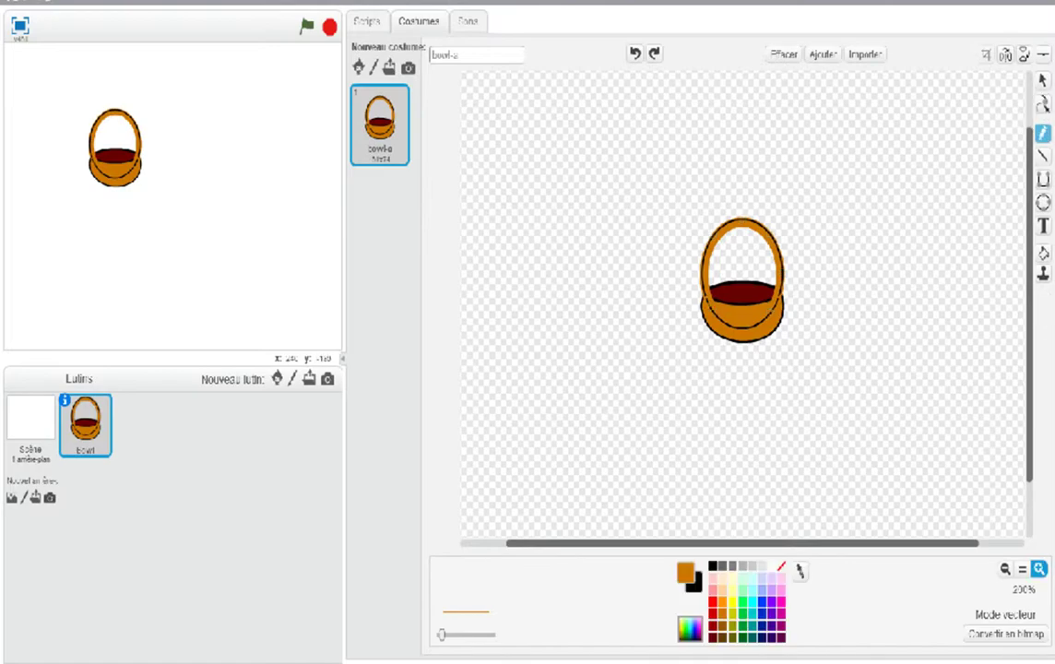
{"action": "double_click", "coordinate": [1039, 568]}
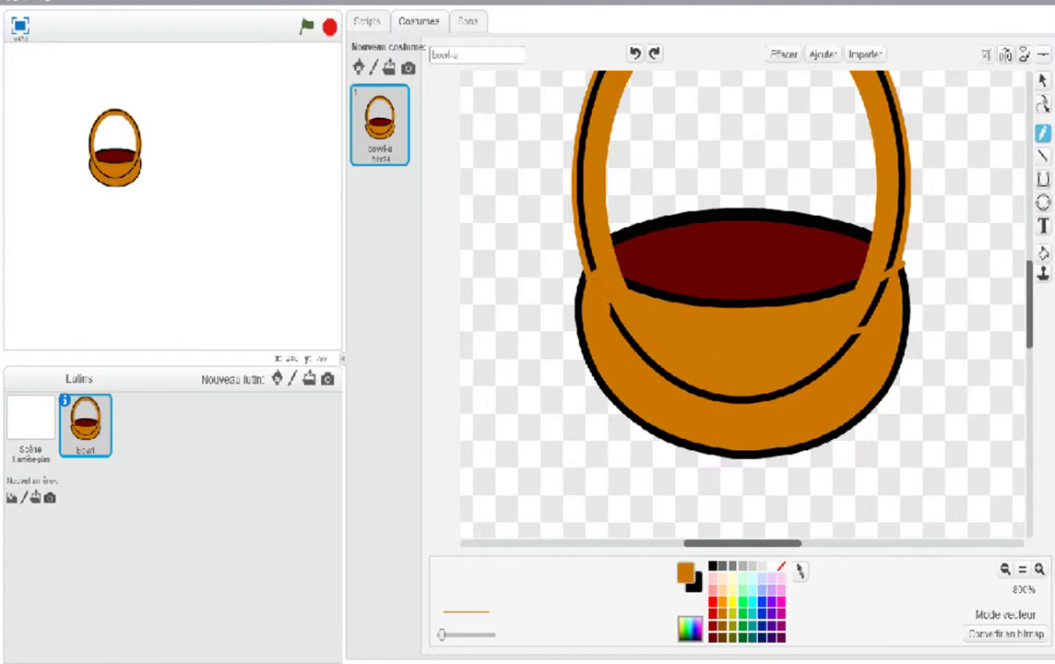
{"action": "left_click_drag", "start_coordinate": [597, 279], "coordinate": [603, 283]}
- Try filling the remaining black arc and the handle's black outline with orange, and undo the fills
{"action": "left_click", "coordinate": [1043, 252]}
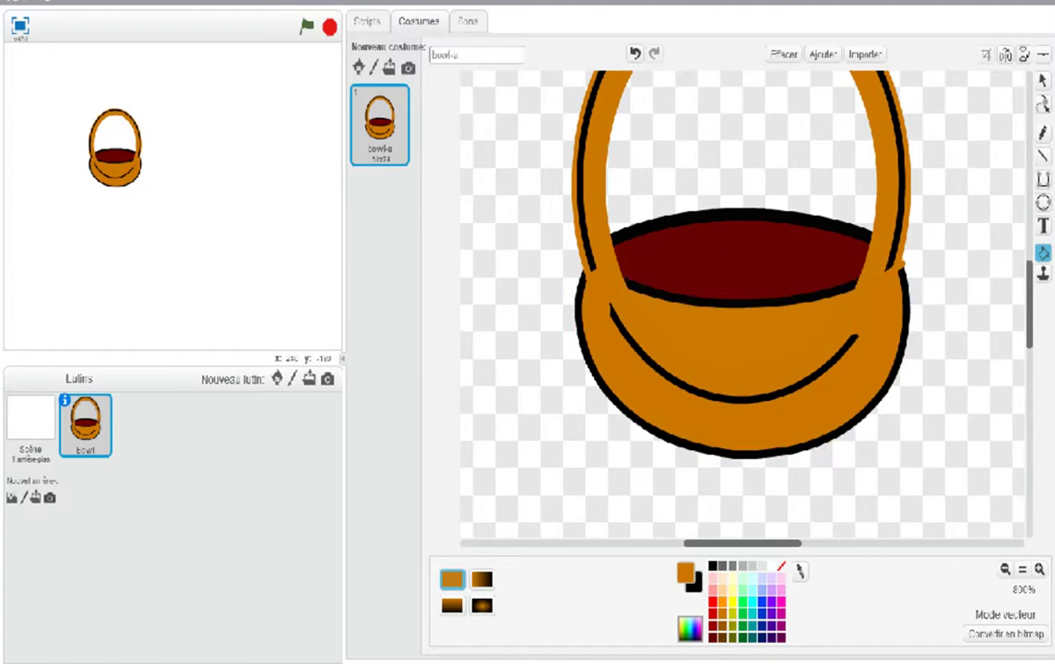
{"action": "left_click", "coordinate": [728, 399]}
{"action": "left_click", "coordinate": [590, 184]}
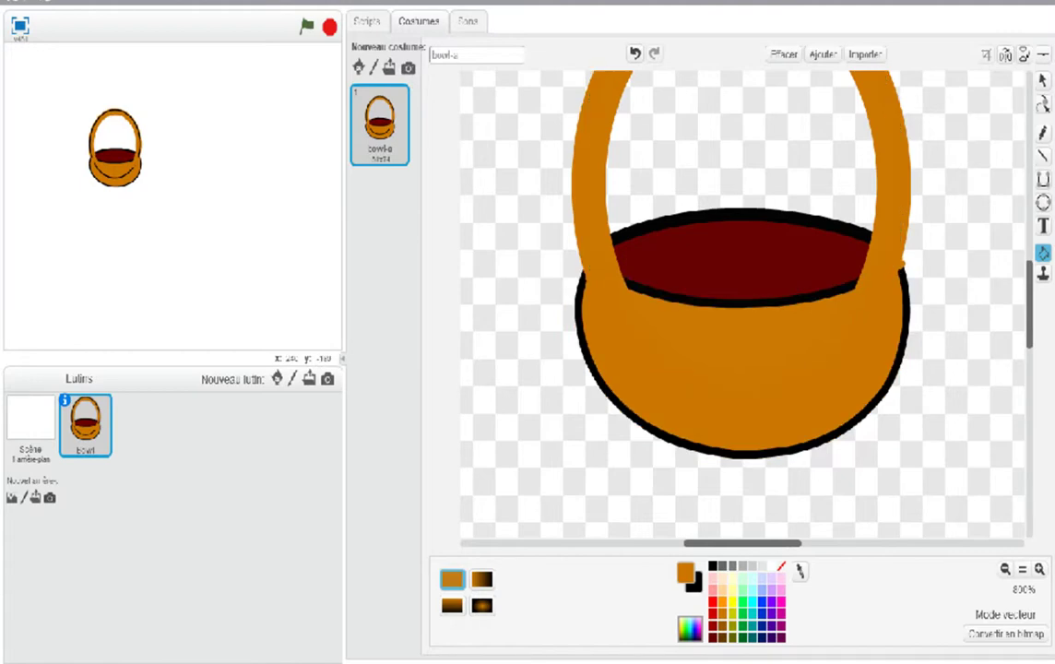
{"action": "key", "text": "ctrl+z"}
{"action": "key", "text": "ctrl+z"}
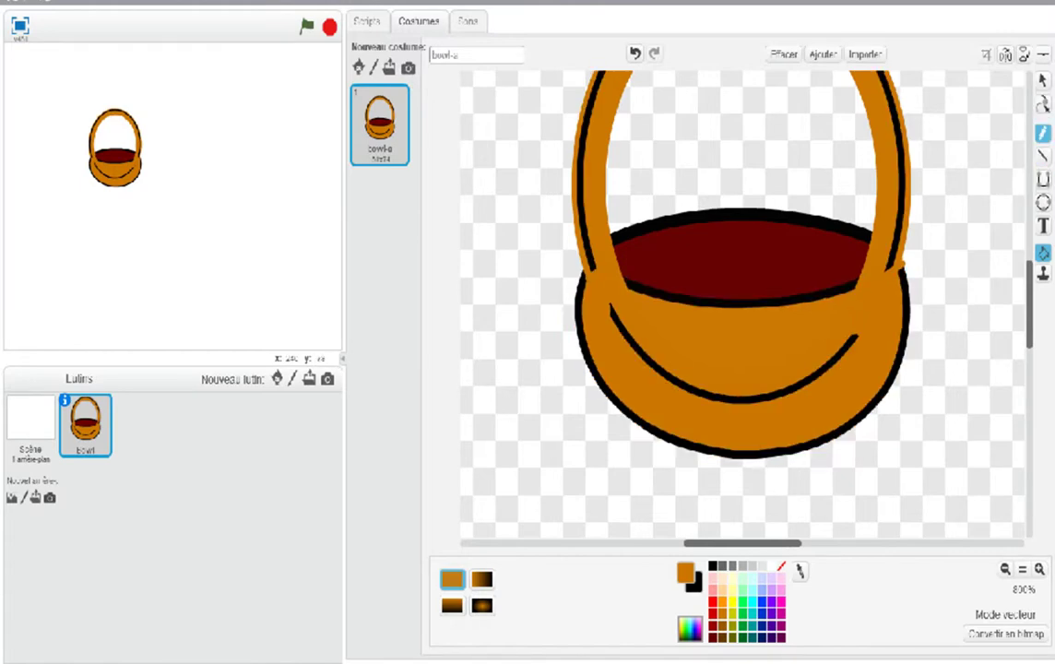
- Paint over the black arc across the bowl's body with a thicker orange pencil until it is fully covered
{"action": "left_click", "coordinate": [1043, 134]}
{"action": "mouse_move", "coordinate": [855, 338]}
{"action": "left_mouse_down"}
{"action": "mouse_move", "coordinate": [805, 380]}
{"action": "mouse_move", "coordinate": [747, 400]}
{"action": "left_mouse_up"}
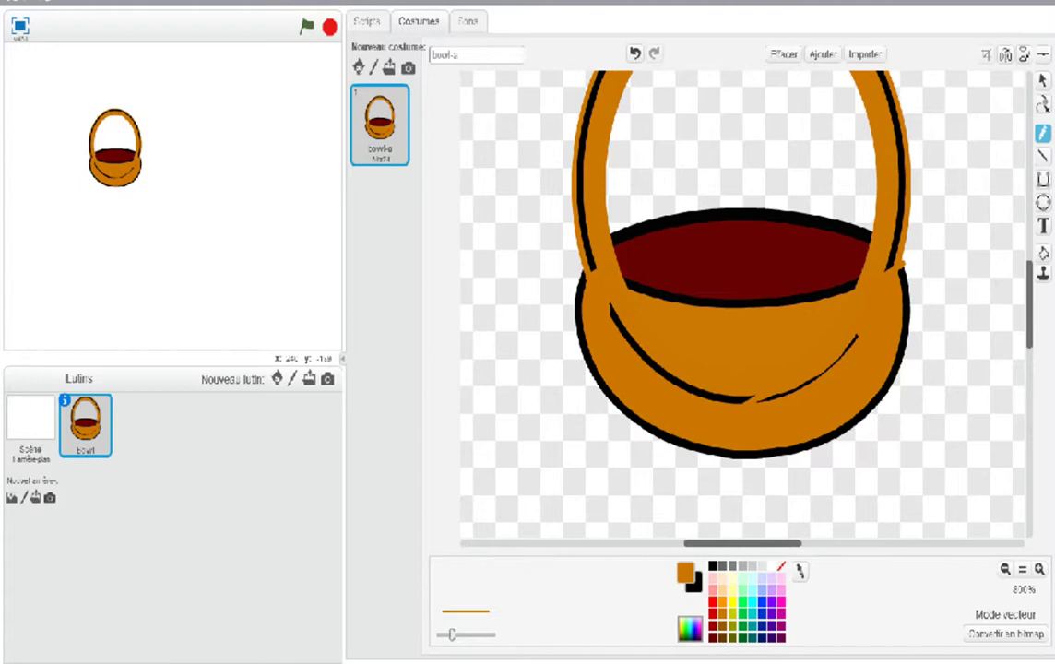
{"action": "mouse_move", "coordinate": [611, 306]}
{"action": "left_mouse_down"}
{"action": "mouse_move", "coordinate": [642, 356]}
{"action": "mouse_move", "coordinate": [692, 390]}
{"action": "left_mouse_up"}
{"action": "left_click", "coordinate": [612, 304]}
{"action": "left_click", "coordinate": [662, 373]}
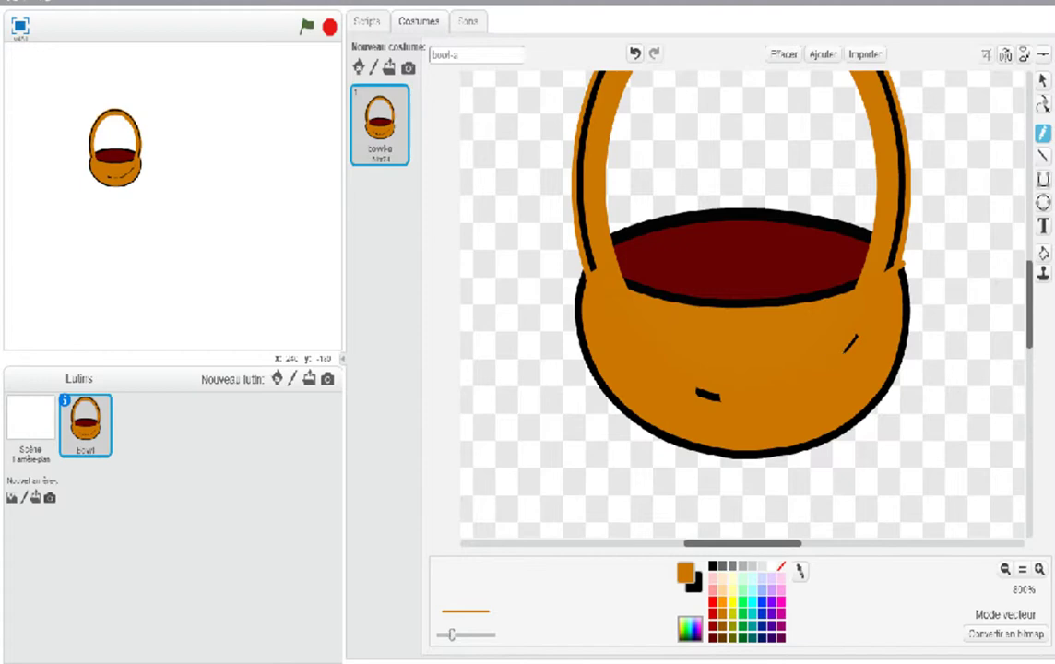
{"action": "left_click_drag", "start_coordinate": [847, 348], "coordinate": [853, 335]}
{"action": "left_click", "coordinate": [703, 394]}
{"action": "left_click", "coordinate": [1005, 568]}
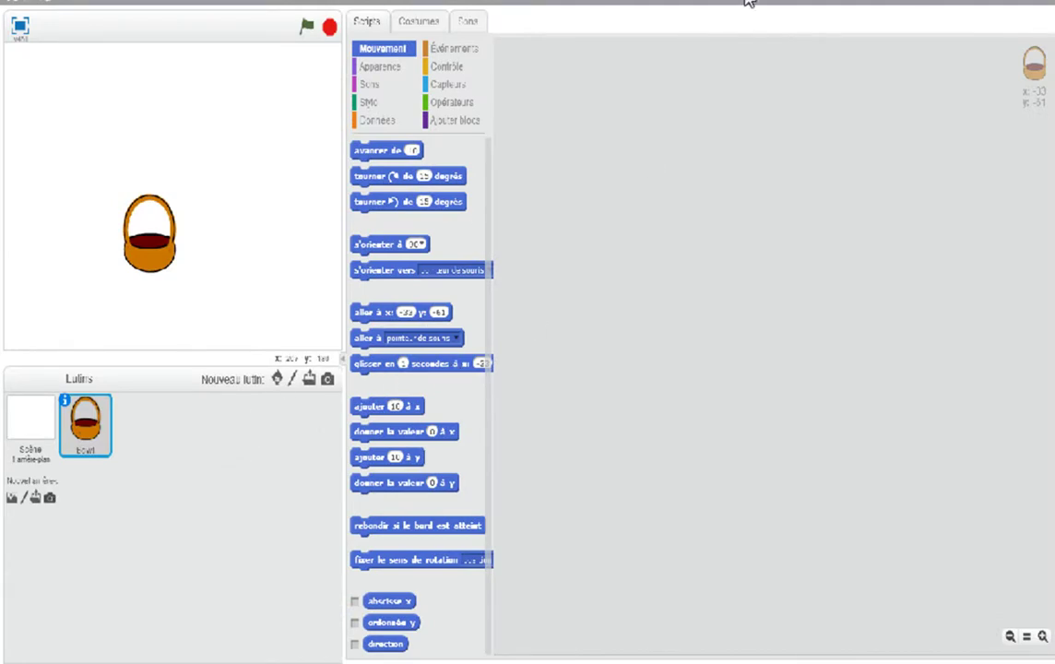
- Enlarge the basket sprite on the stage and duplicate its costume
{"action": "left_click", "coordinate": [144, 237]}
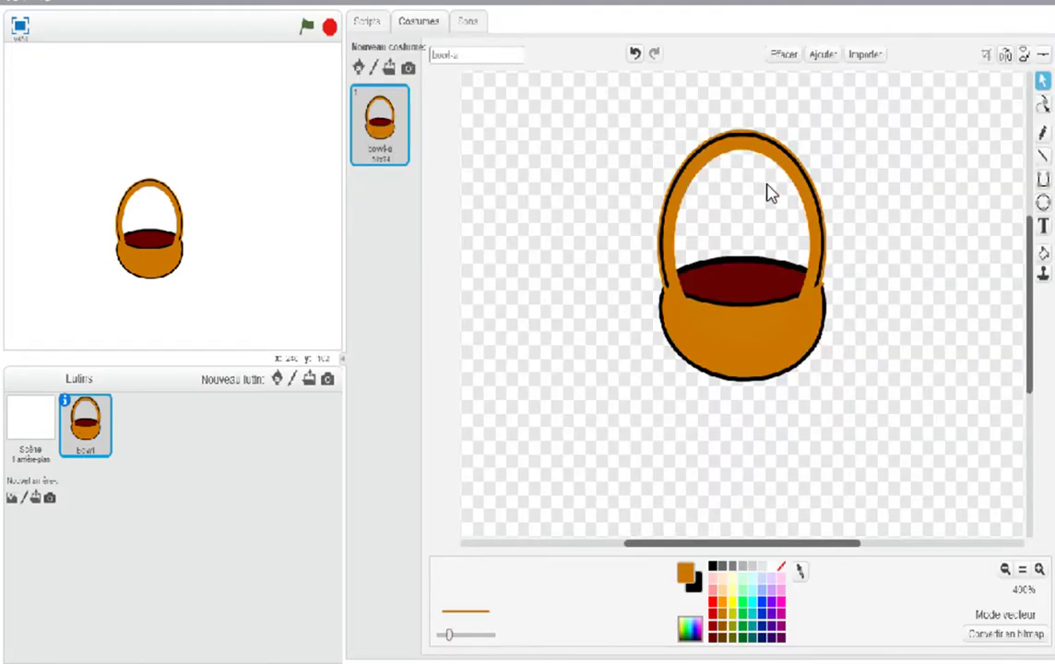
{"action": "right_click", "coordinate": [399, 112]}
{"action": "left_click", "coordinate": [445, 125]}
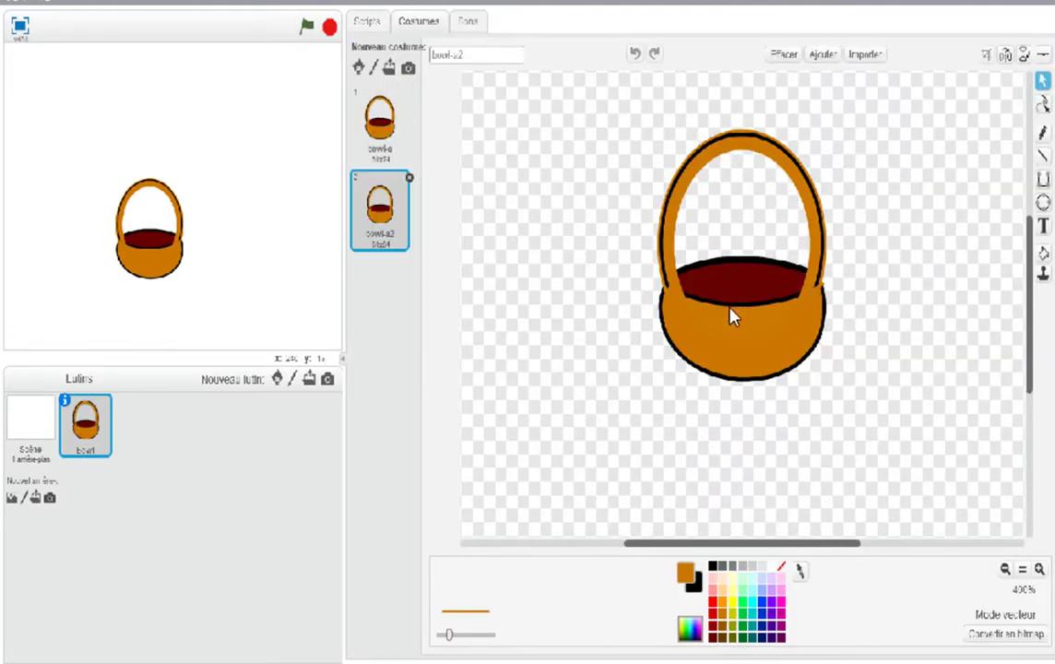
{"action": "mouse_move", "coordinate": [376, 210]}
{"action": "left_mouse_down"}
{"action": "mouse_move", "coordinate": [405, 54]}
{"action": "mouse_move", "coordinate": [389, 121]}
{"action": "left_mouse_up"}
- Try filling the bowl body and handle outline of the first costume, bowl-a, with light grey, and undo the outline fill
{"action": "left_click", "coordinate": [382, 138]}
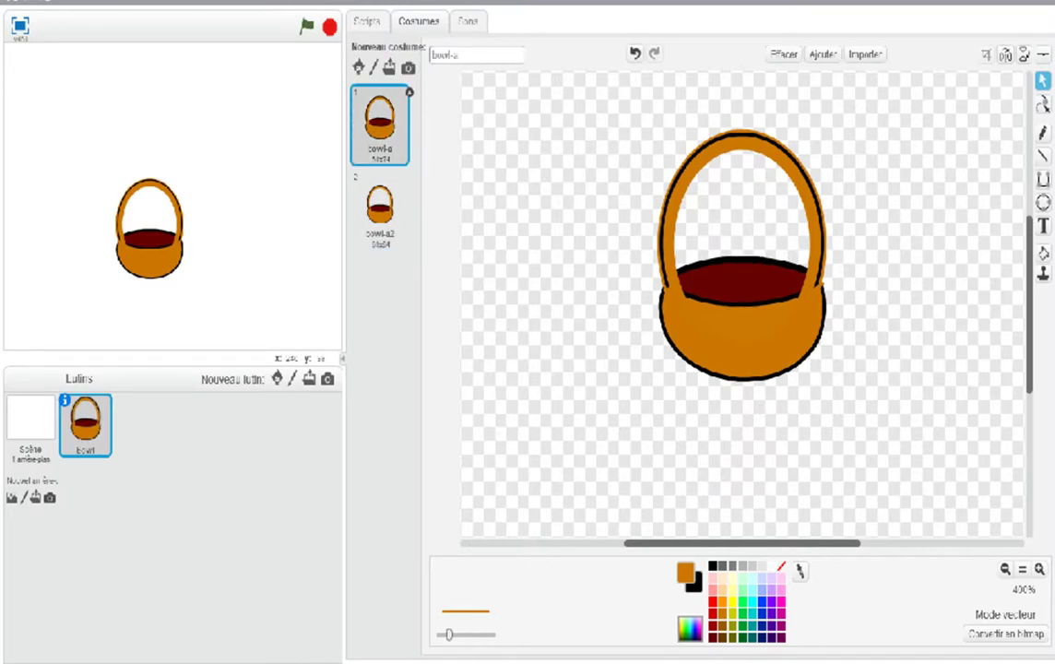
{"action": "left_click", "coordinate": [1043, 252]}
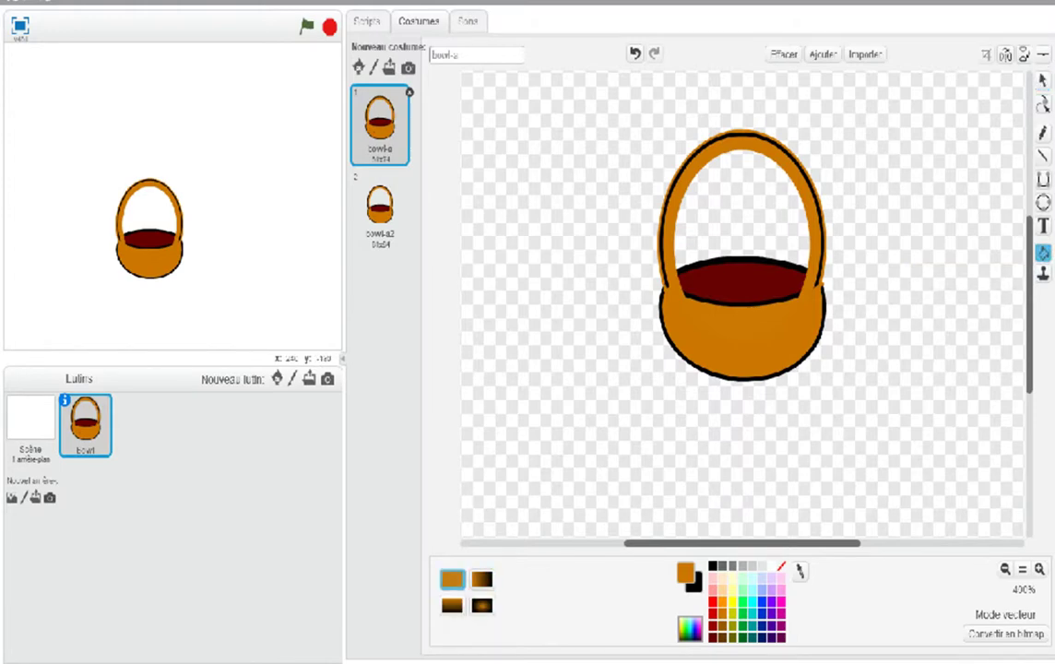
{"action": "left_click", "coordinate": [762, 566]}
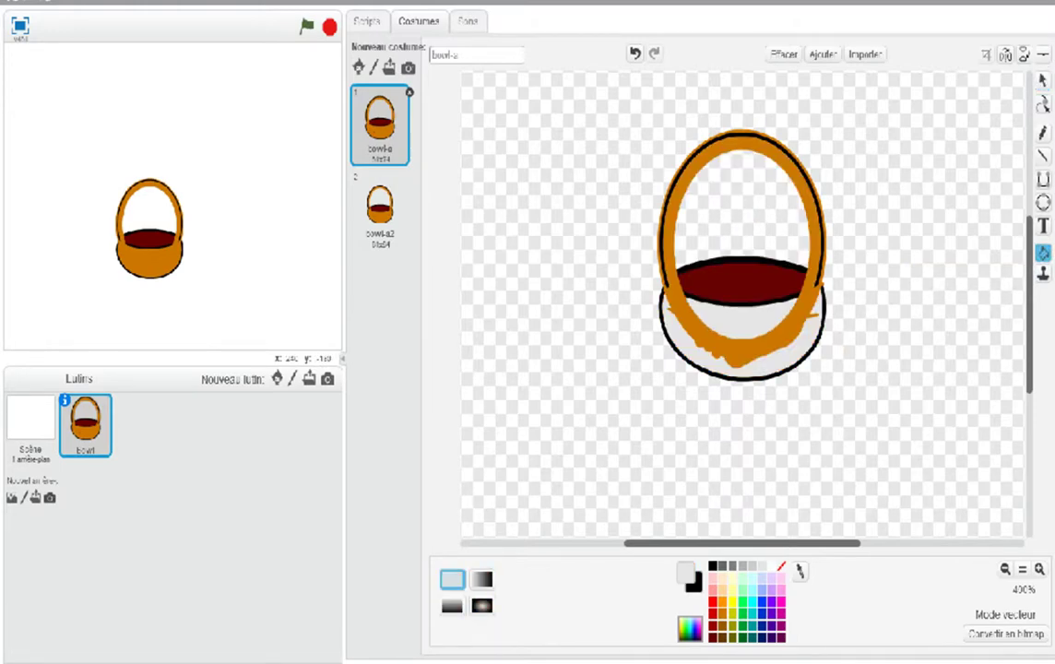
{"action": "left_click", "coordinate": [707, 346]}
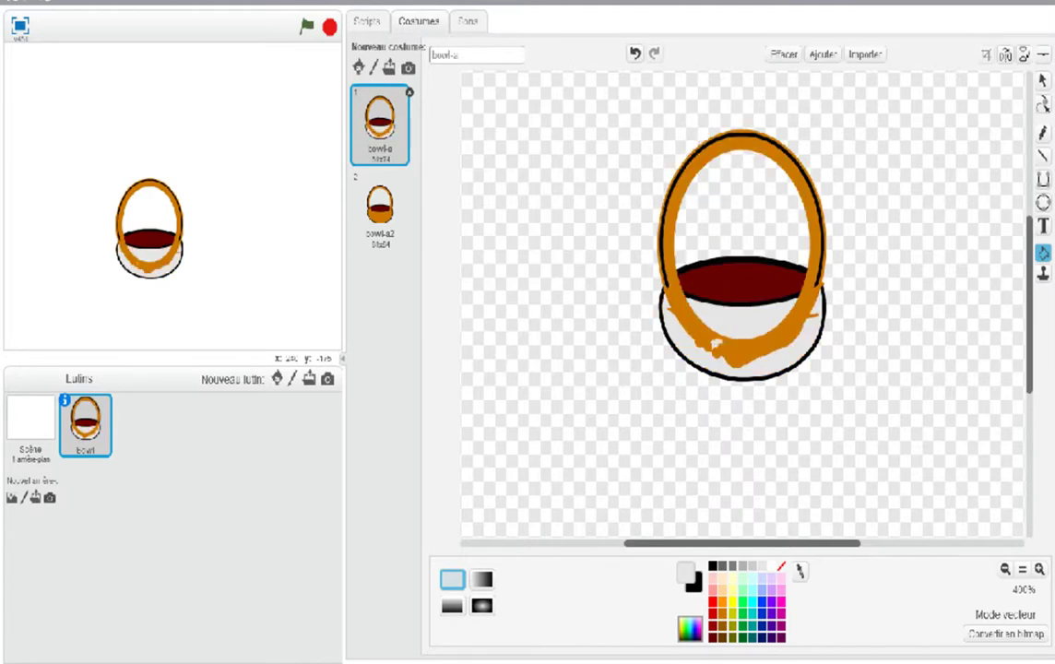
{"action": "left_click", "coordinate": [719, 348]}
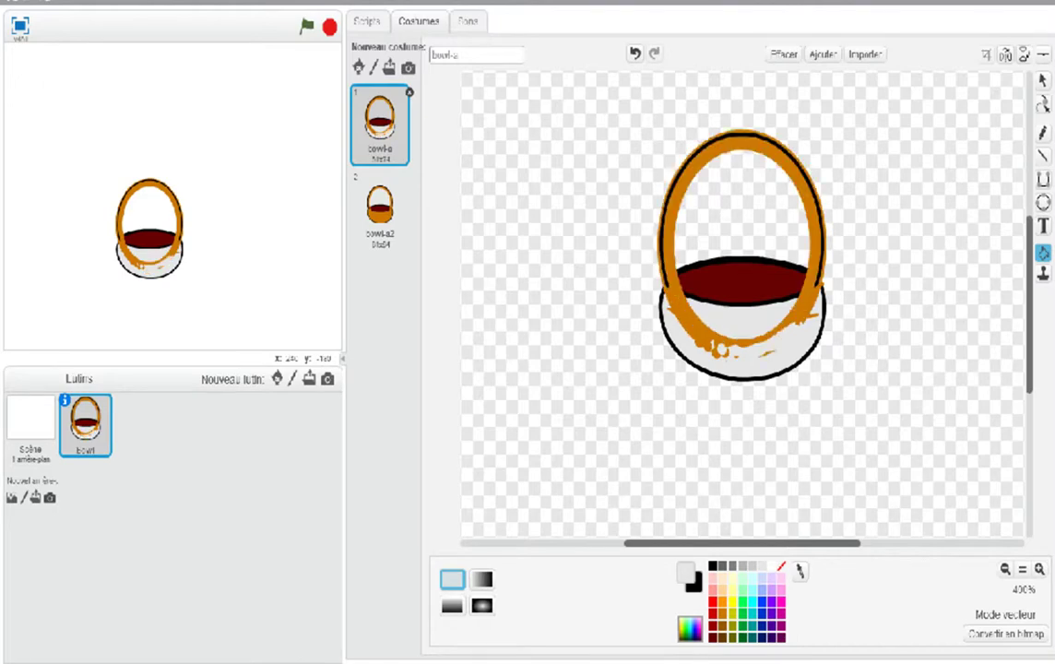
{"action": "left_click", "coordinate": [811, 296]}
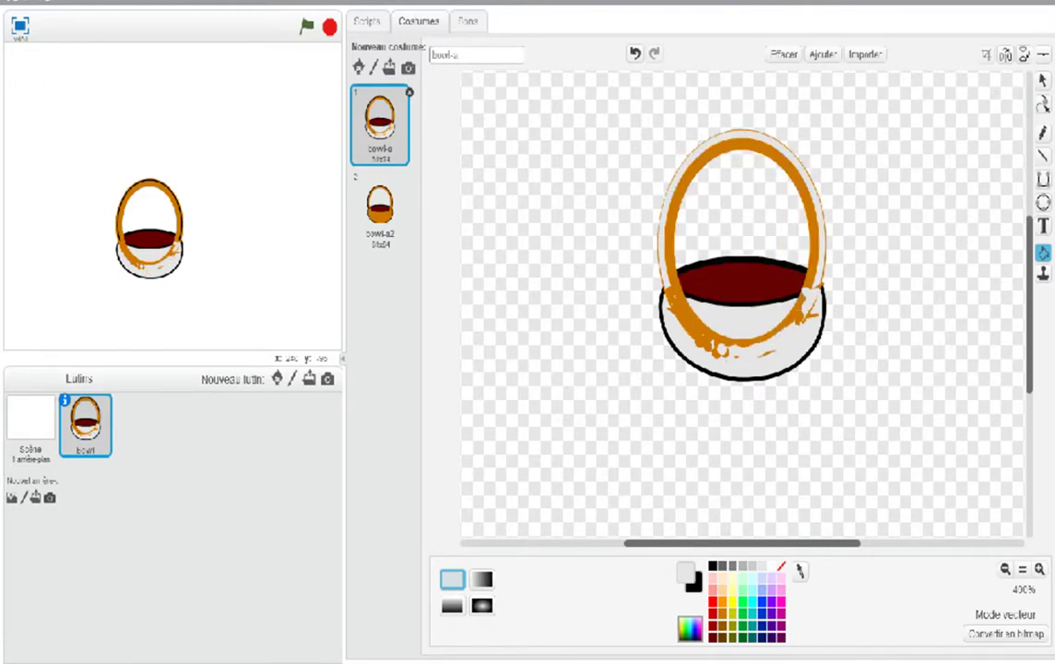
{"action": "key", "text": "ctrl+z"}
- Try filling the basket's opening and handle with light grey, and undo all grey fills to restore the orange basket
{"action": "left_click", "coordinate": [743, 232]}
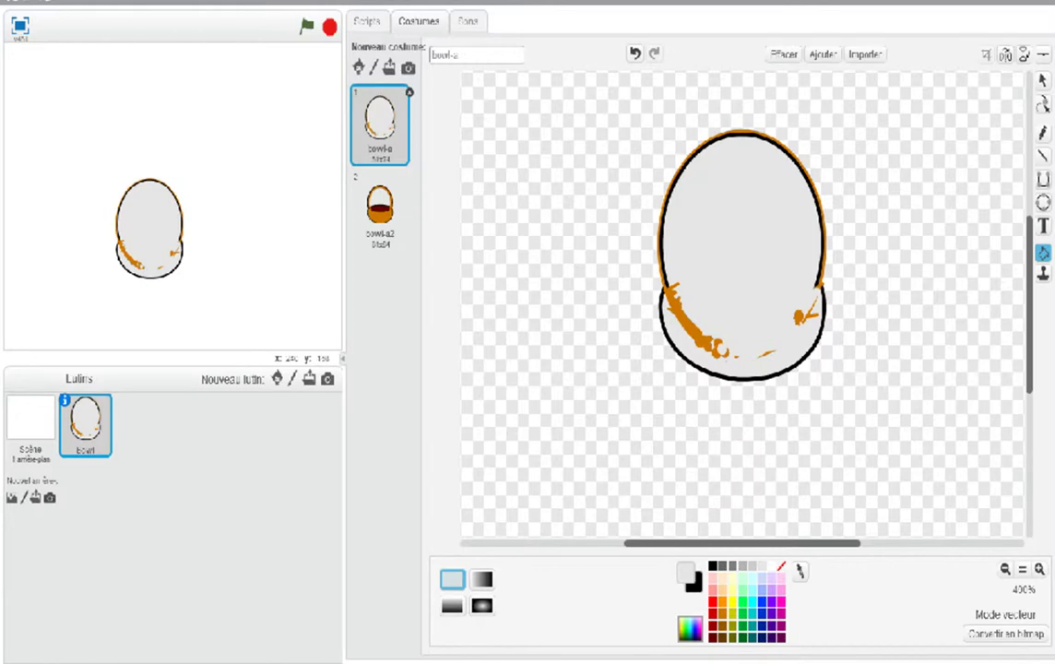
{"action": "left_click", "coordinate": [635, 52]}
{"action": "key", "text": "ctrl+y"}
{"action": "key", "text": "ctrl+z"}
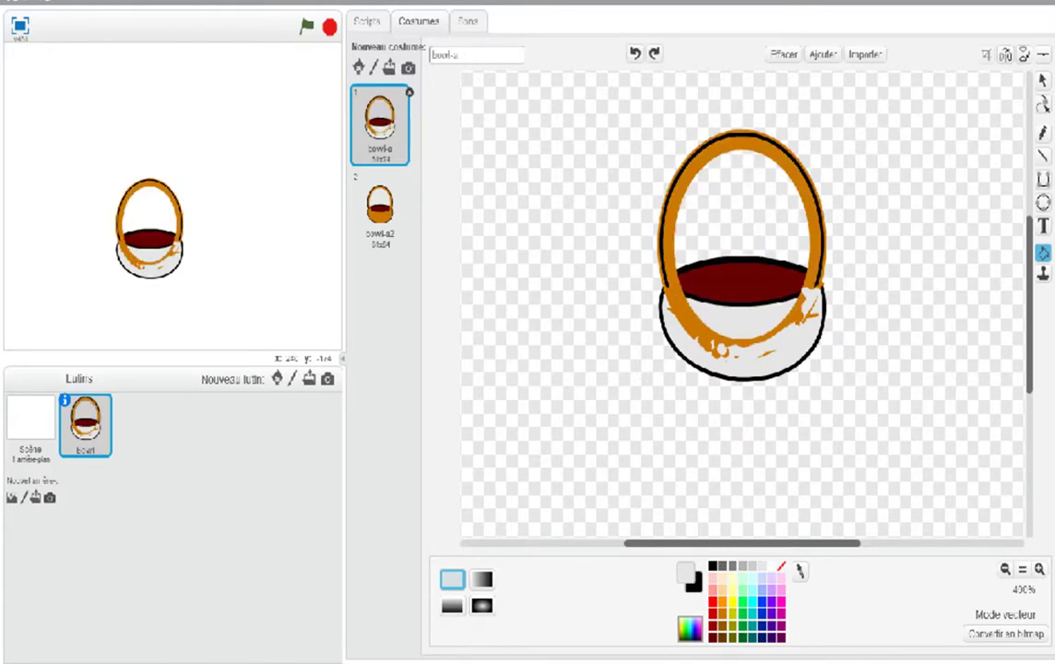
{"action": "key", "text": "ctrl+y"}
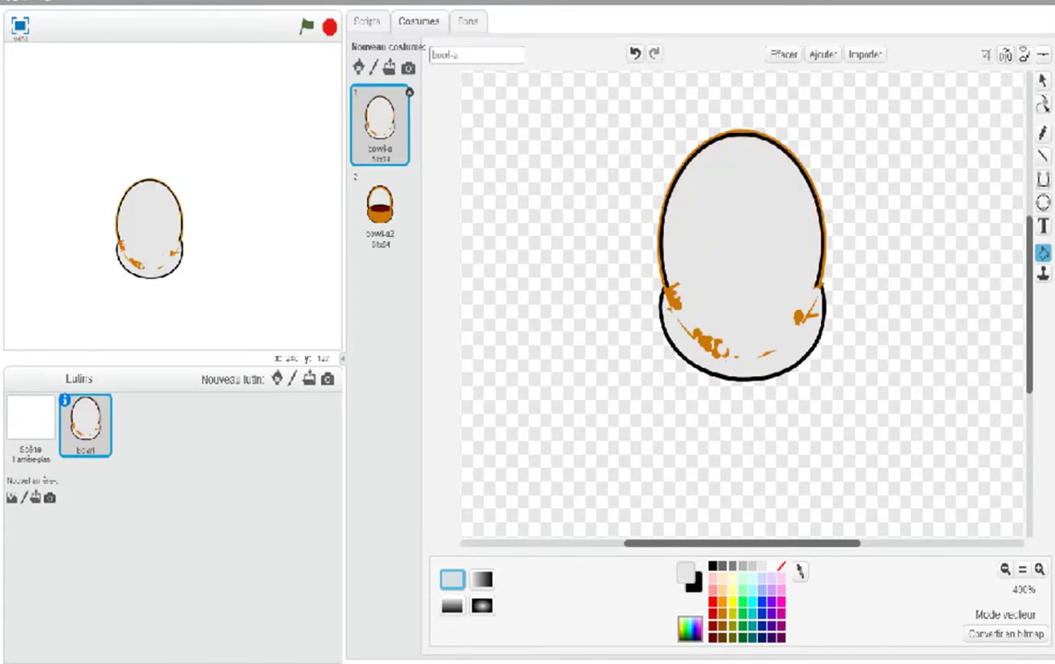
{"action": "left_click", "coordinate": [634, 53]}
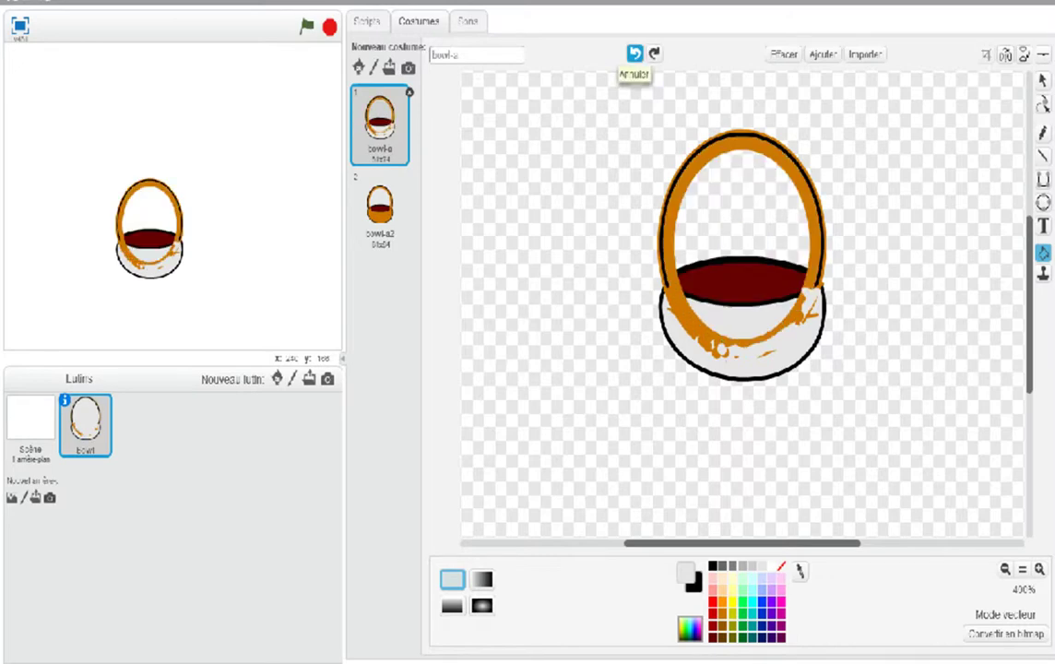
{"action": "left_click", "coordinate": [798, 321]}
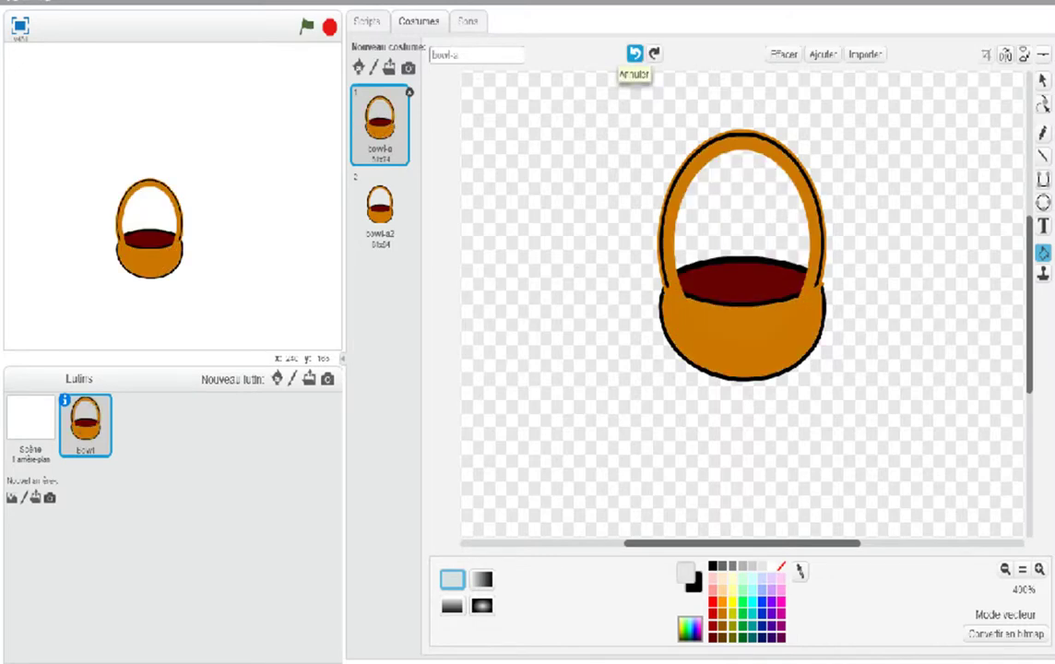
- Try adding the green-flag event block or "quand ce lutin est cliqué" to the basket's empty script
{"action": "left_click", "coordinate": [366, 22]}
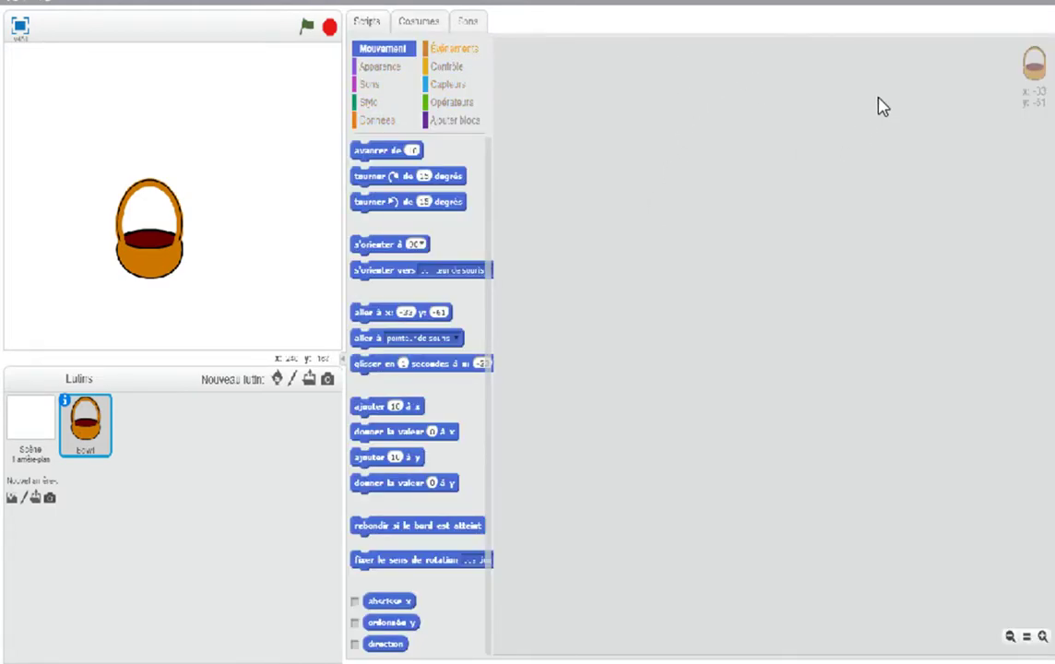
{"action": "left_click", "coordinate": [454, 48]}
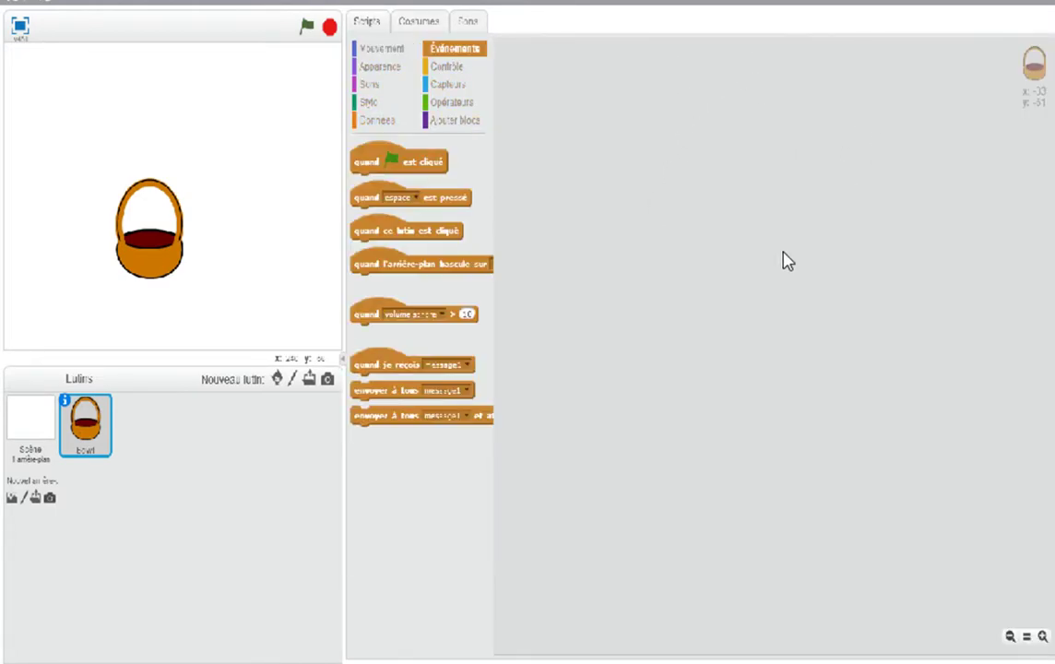
{"action": "left_click_drag", "start_coordinate": [366, 161], "coordinate": [548, 92]}
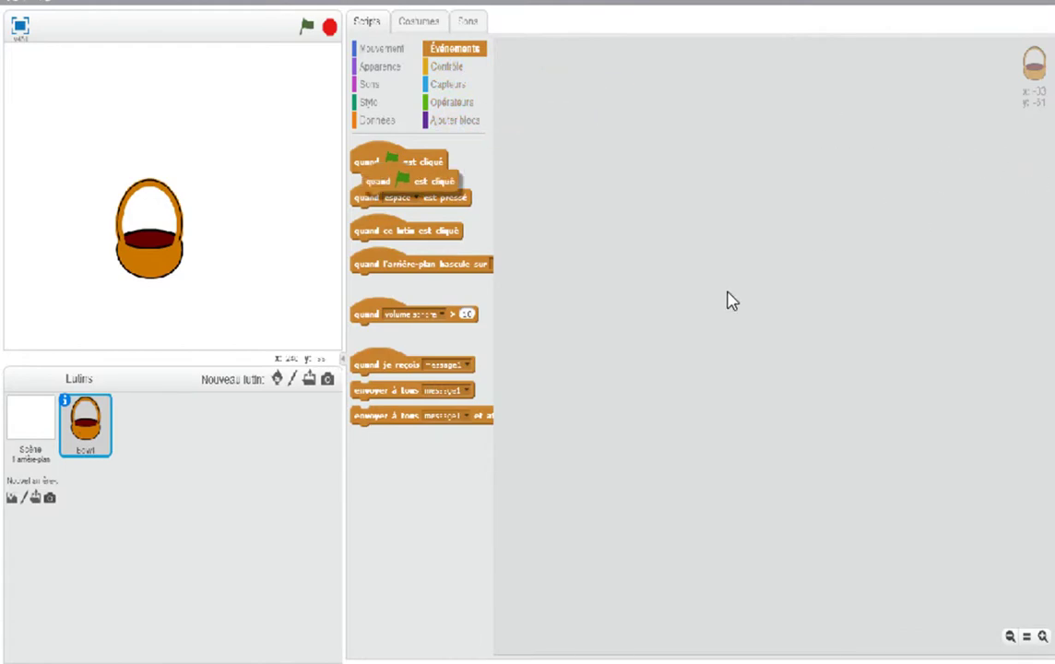
{"action": "left_click_drag", "start_coordinate": [378, 181], "coordinate": [456, 166]}
{"action": "left_click", "coordinate": [447, 66]}
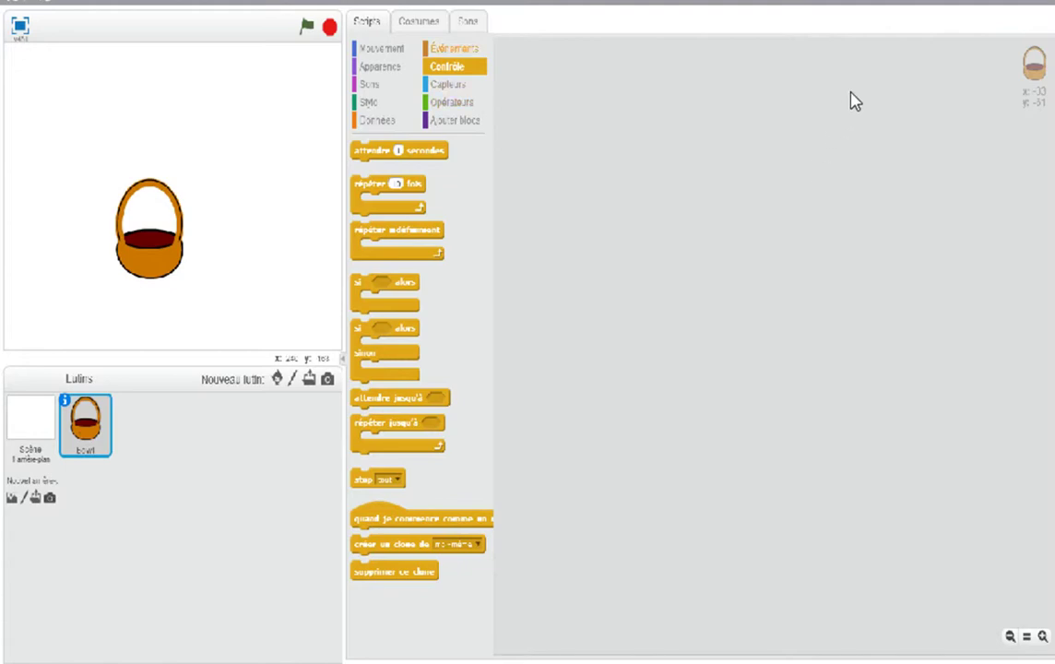
{"action": "left_click", "coordinate": [453, 49]}
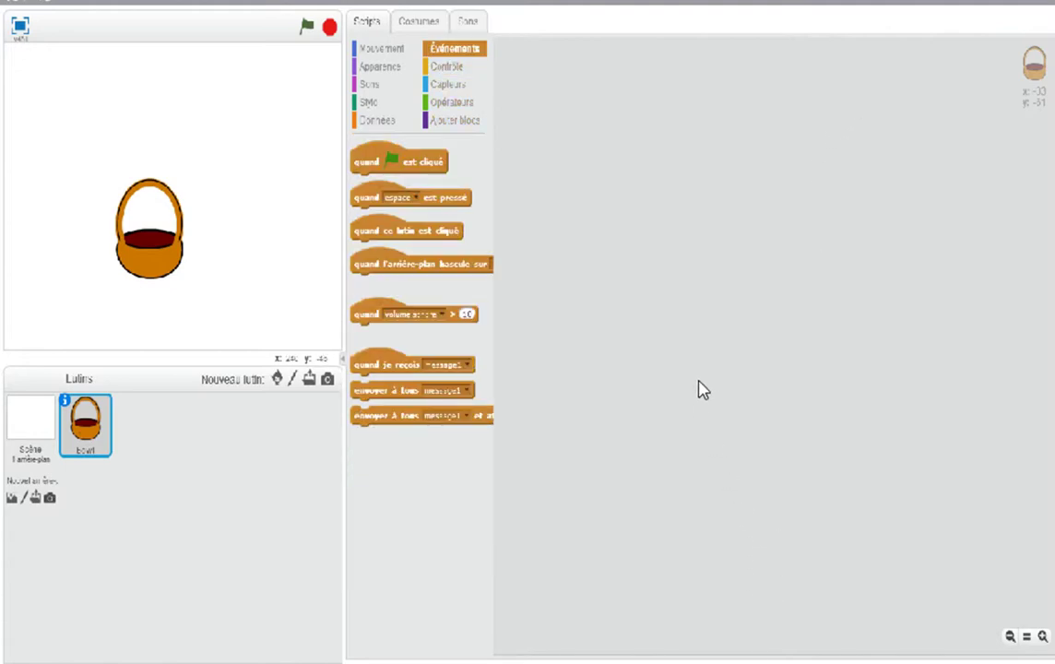
{"action": "left_click_drag", "start_coordinate": [407, 231], "coordinate": [627, 99]}
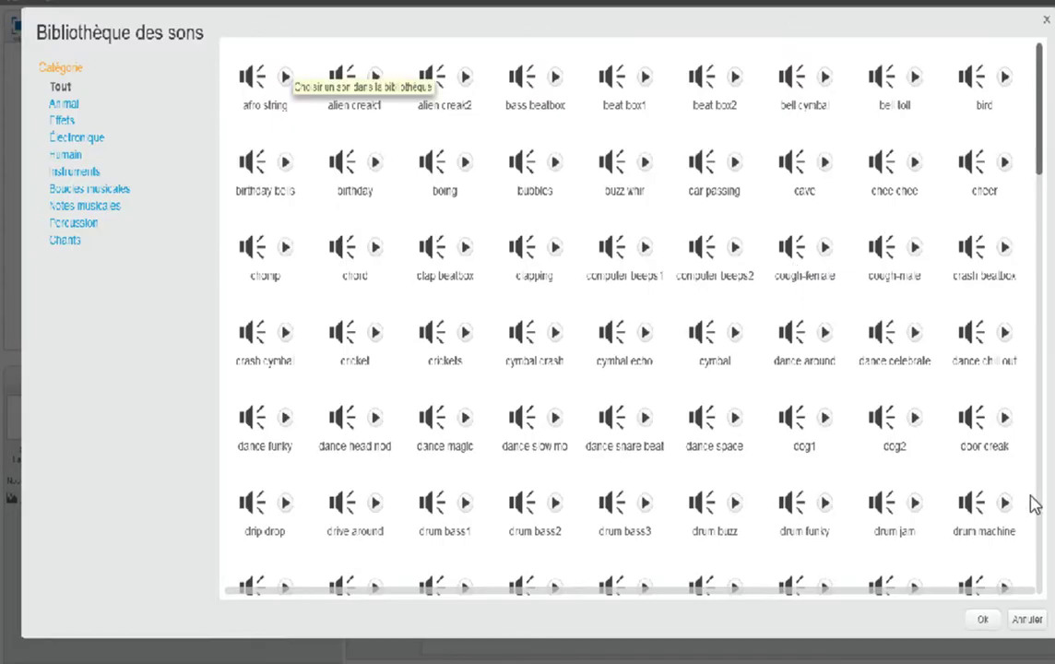
- Look through the sound library, close it and preview the basket sprite's water drop sound
{"action": "scroll", "coordinate": [1029, 499], "scroll_direction": "down", "scroll_amount": 5}
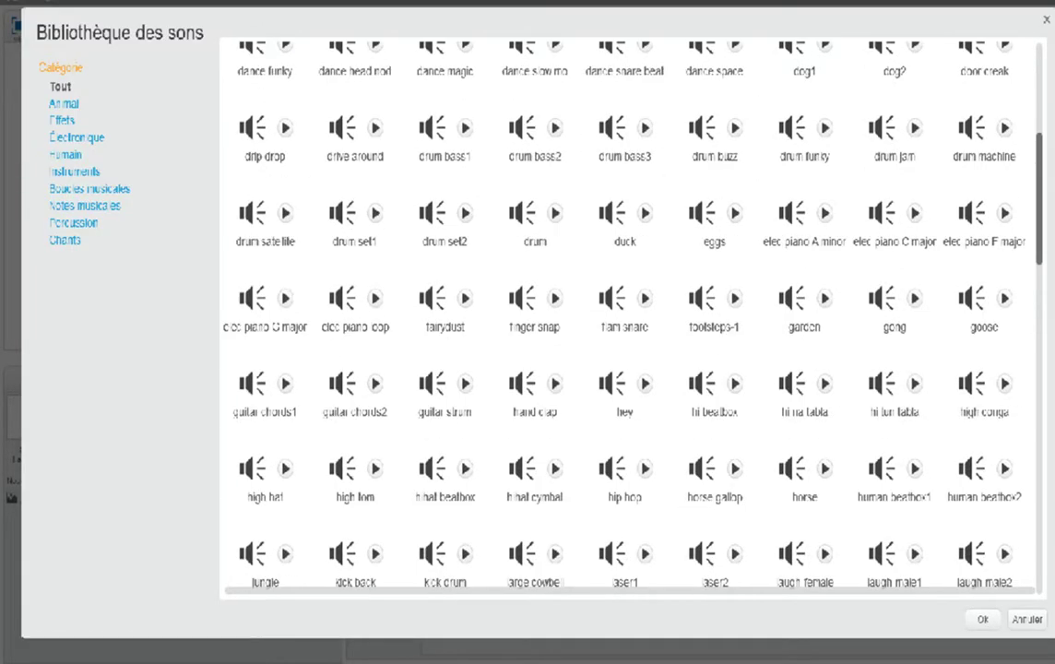
{"action": "scroll", "coordinate": [629, 319], "scroll_direction": "down", "scroll_amount": 4}
{"action": "scroll", "coordinate": [629, 318], "scroll_direction": "up", "scroll_amount": 3}
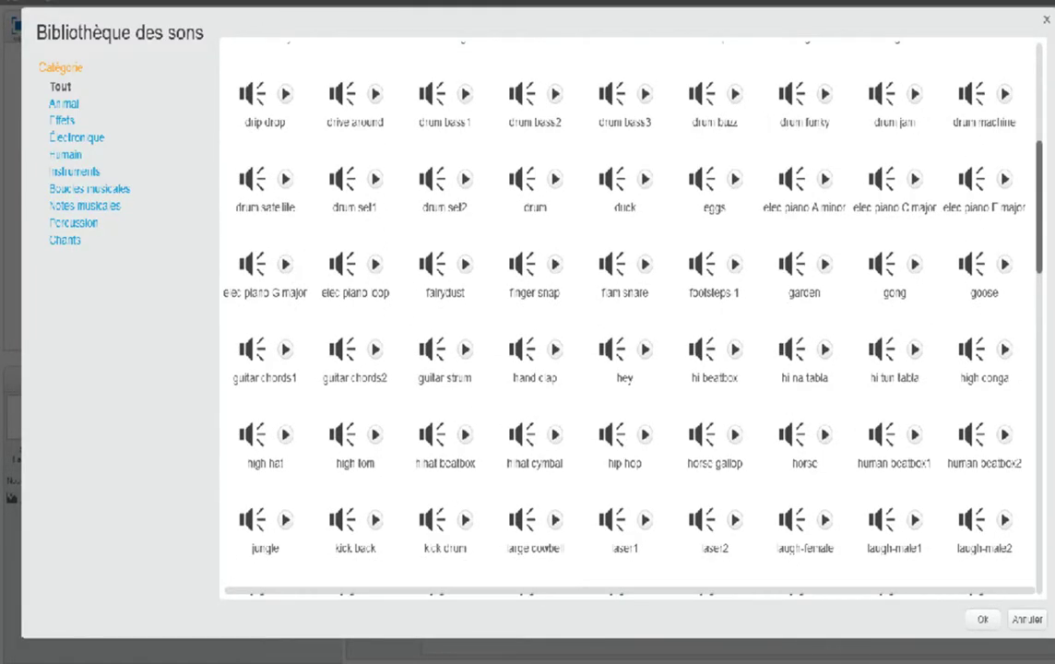
{"action": "left_click", "coordinate": [982, 619]}
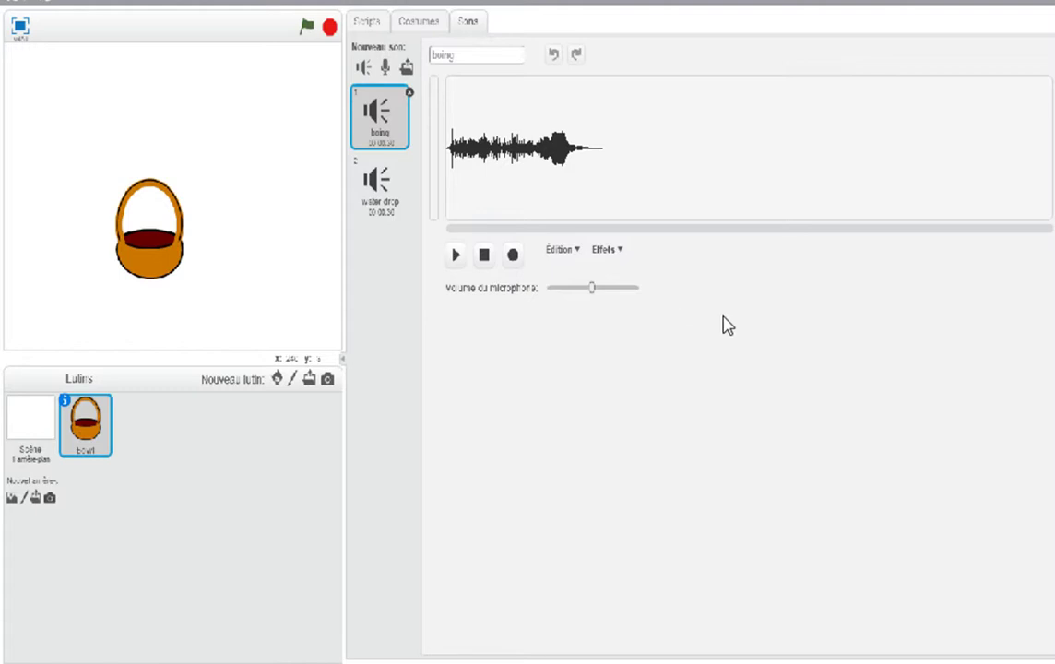
{"action": "left_click", "coordinate": [378, 183]}
{"action": "left_click", "coordinate": [455, 256]}
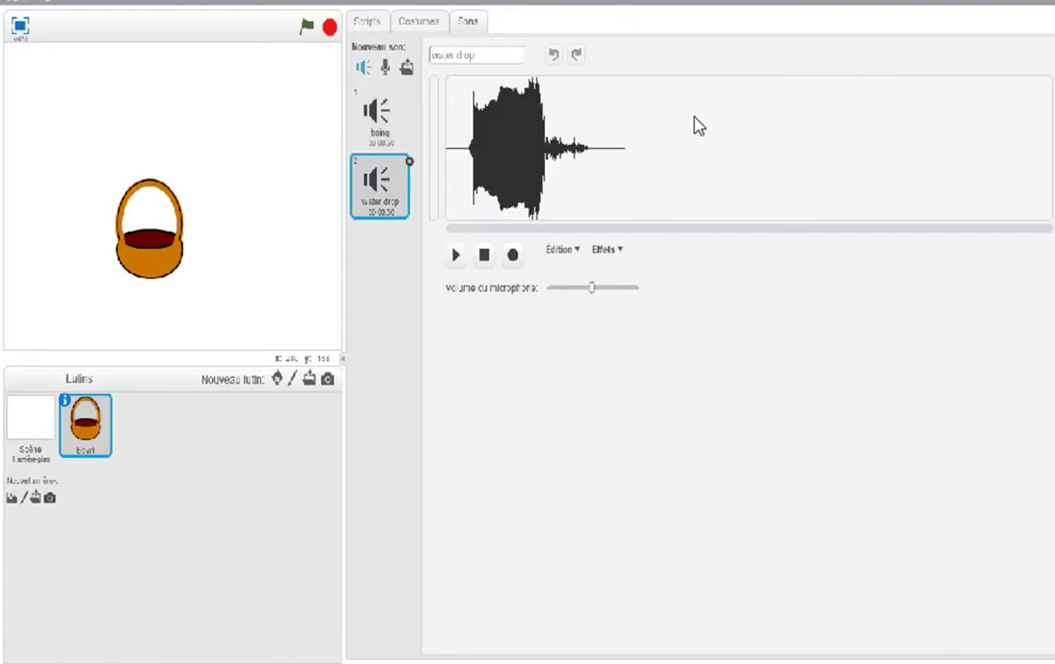
- Search the sound library for a suitable sound and preview pop in the Effets category
{"action": "left_click", "coordinate": [364, 67]}
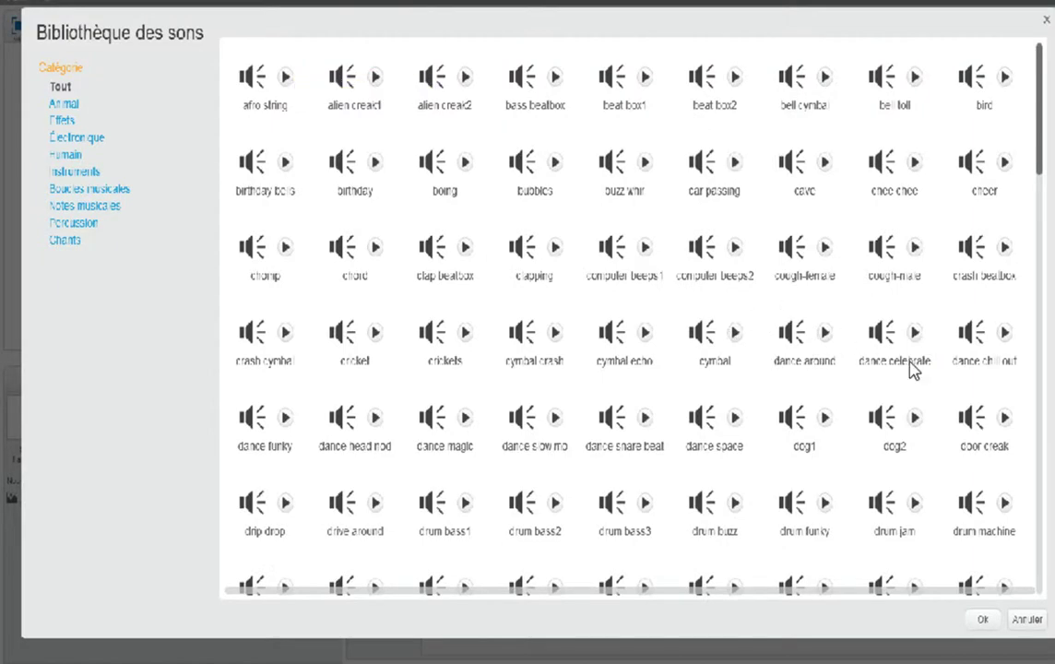
{"action": "scroll", "coordinate": [911, 367], "scroll_direction": "down", "scroll_amount": 5}
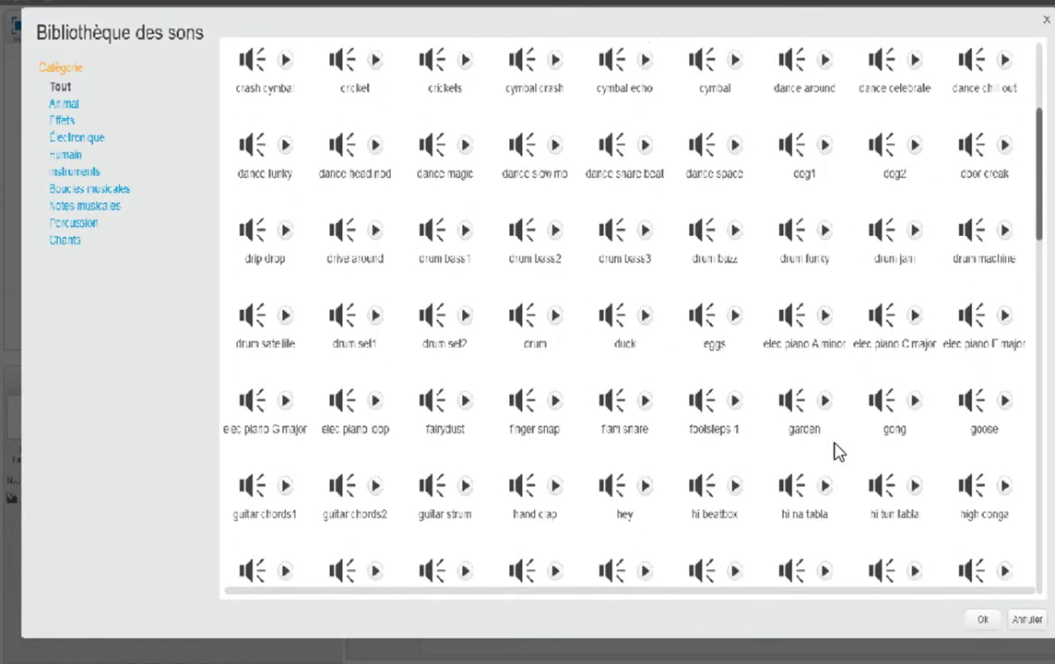
{"action": "scroll", "coordinate": [835, 452], "scroll_direction": "down", "scroll_amount": 12}
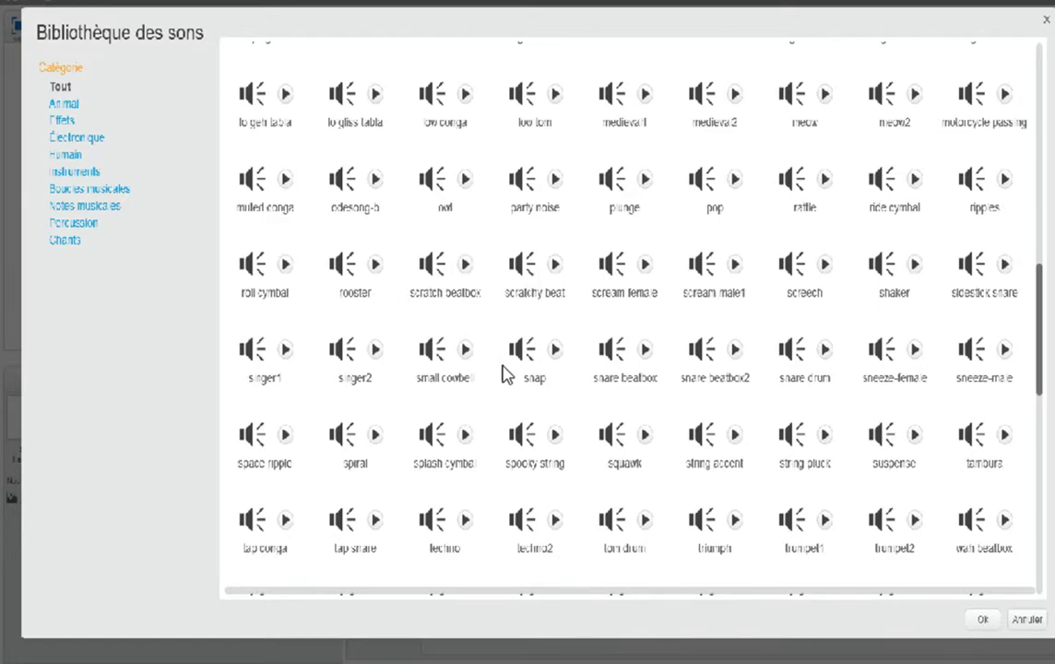
{"action": "scroll", "coordinate": [505, 373], "scroll_direction": "up", "scroll_amount": 7}
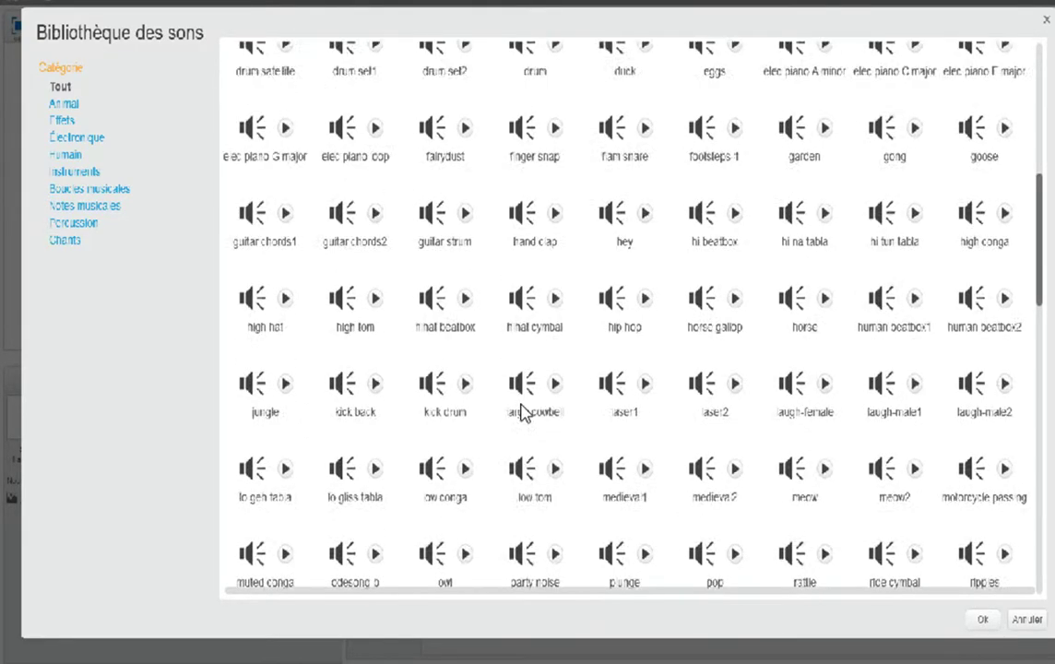
{"action": "scroll", "coordinate": [516, 412], "scroll_direction": "up", "scroll_amount": 8}
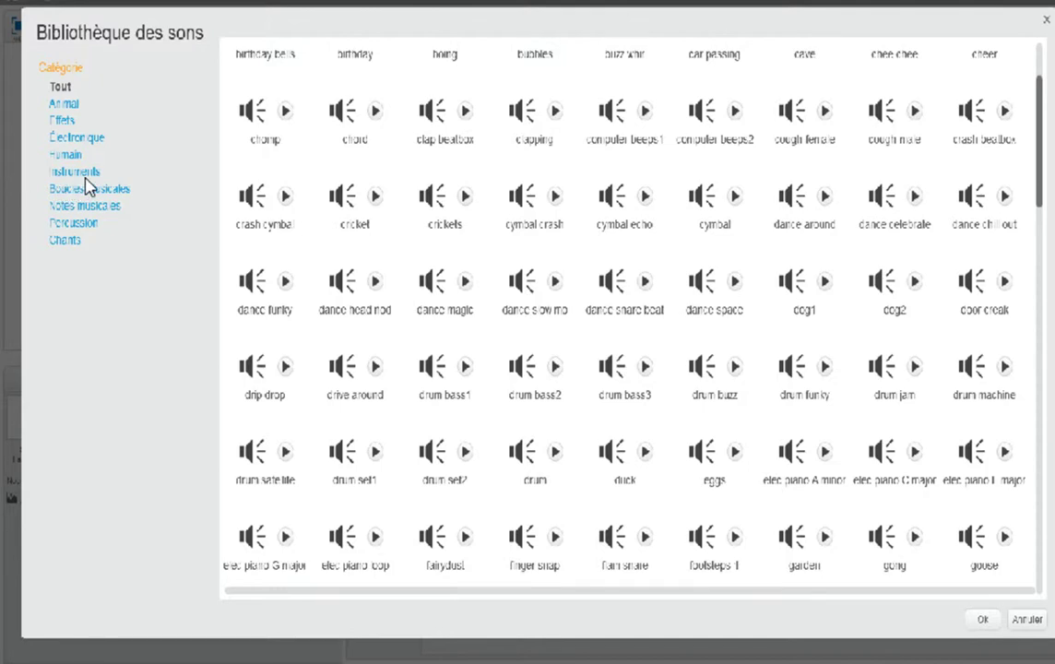
{"action": "left_click", "coordinate": [61, 121]}
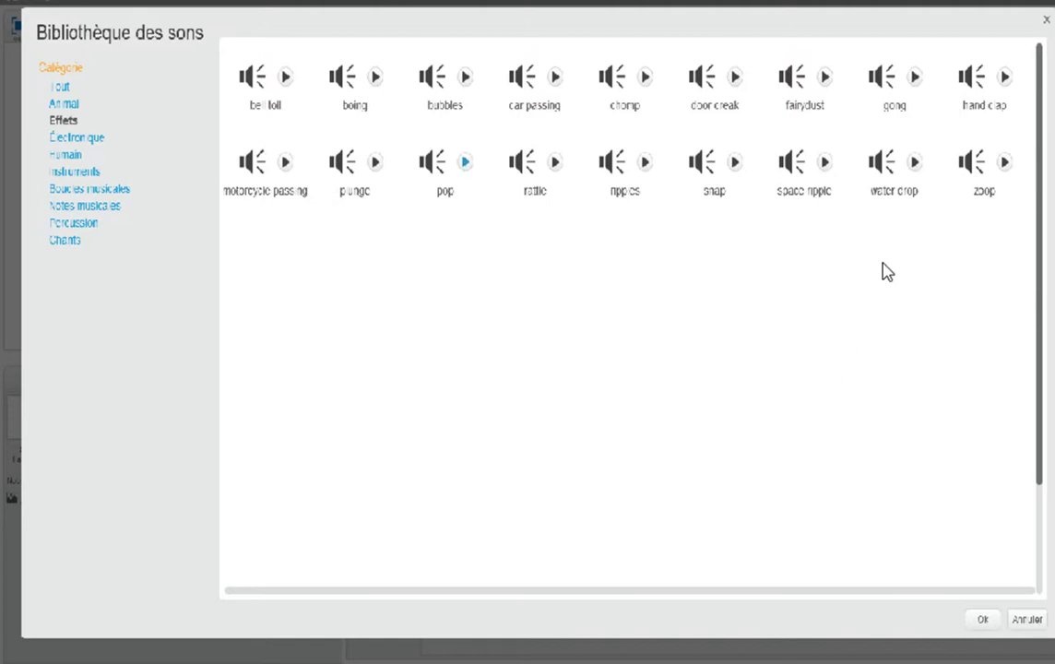
{"action": "left_click", "coordinate": [983, 619]}
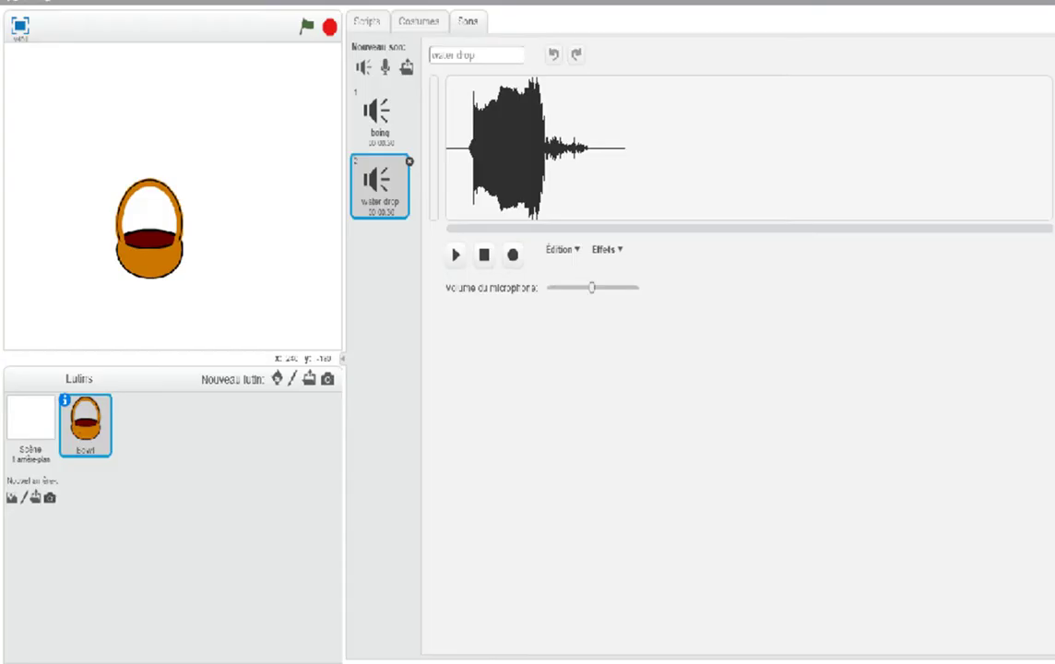
- Choose the pop sound from the Effets category of the sound library
{"action": "left_click", "coordinate": [363, 67]}
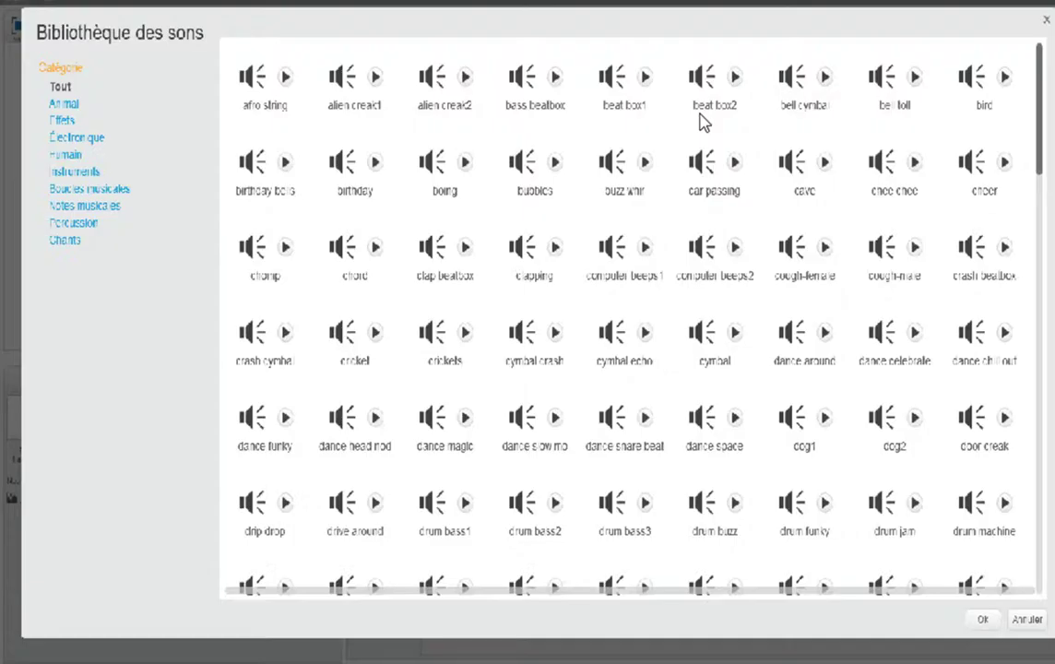
{"action": "left_click", "coordinate": [63, 121]}
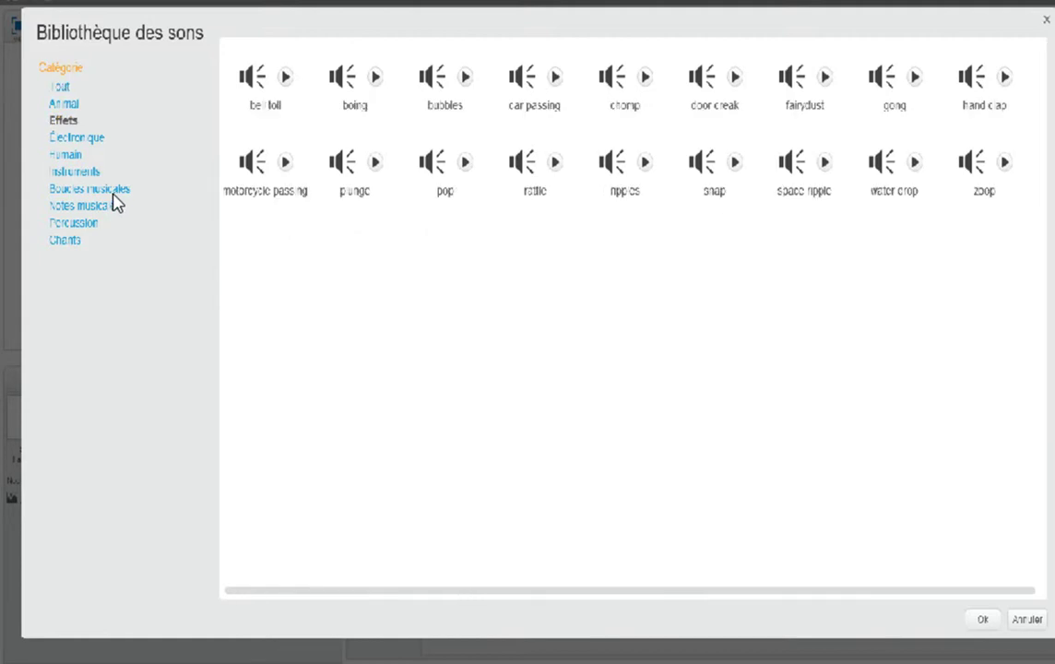
{"action": "left_click", "coordinate": [444, 170]}
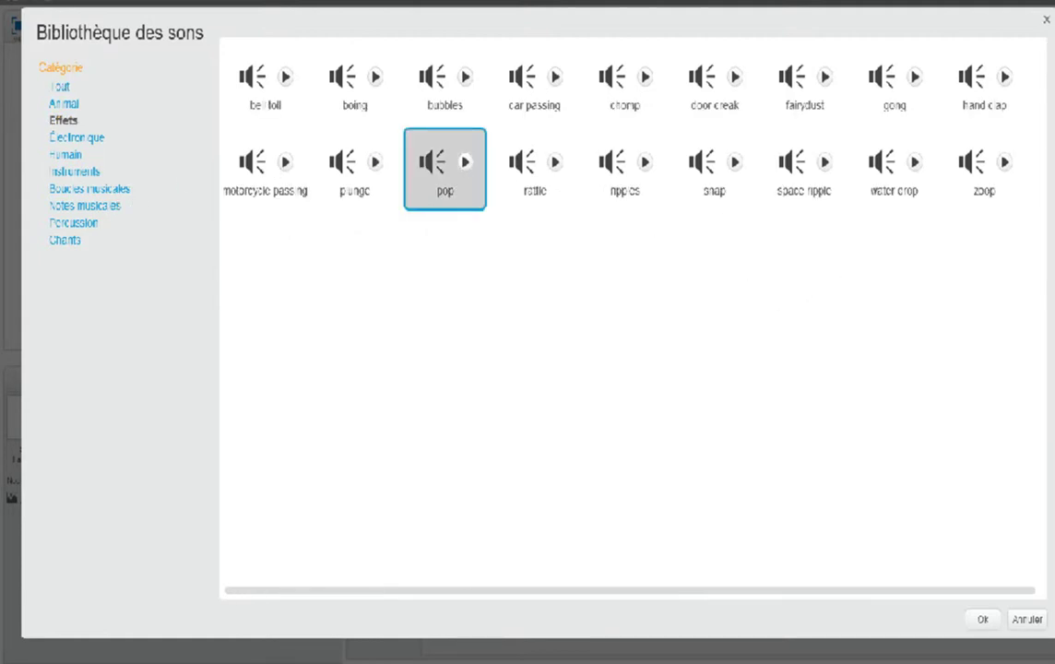